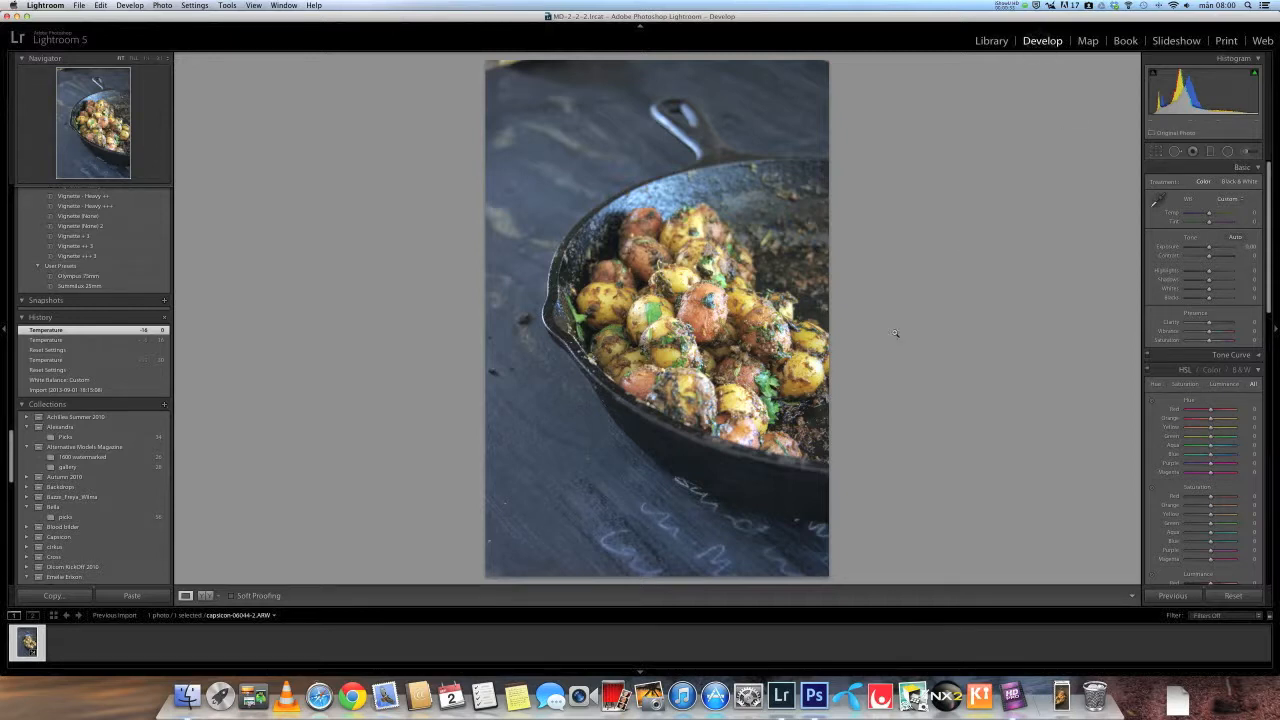
- Zoom into the potatoes and toggle the clipping warnings to check for blown highlights
key(j)
click(712, 306)
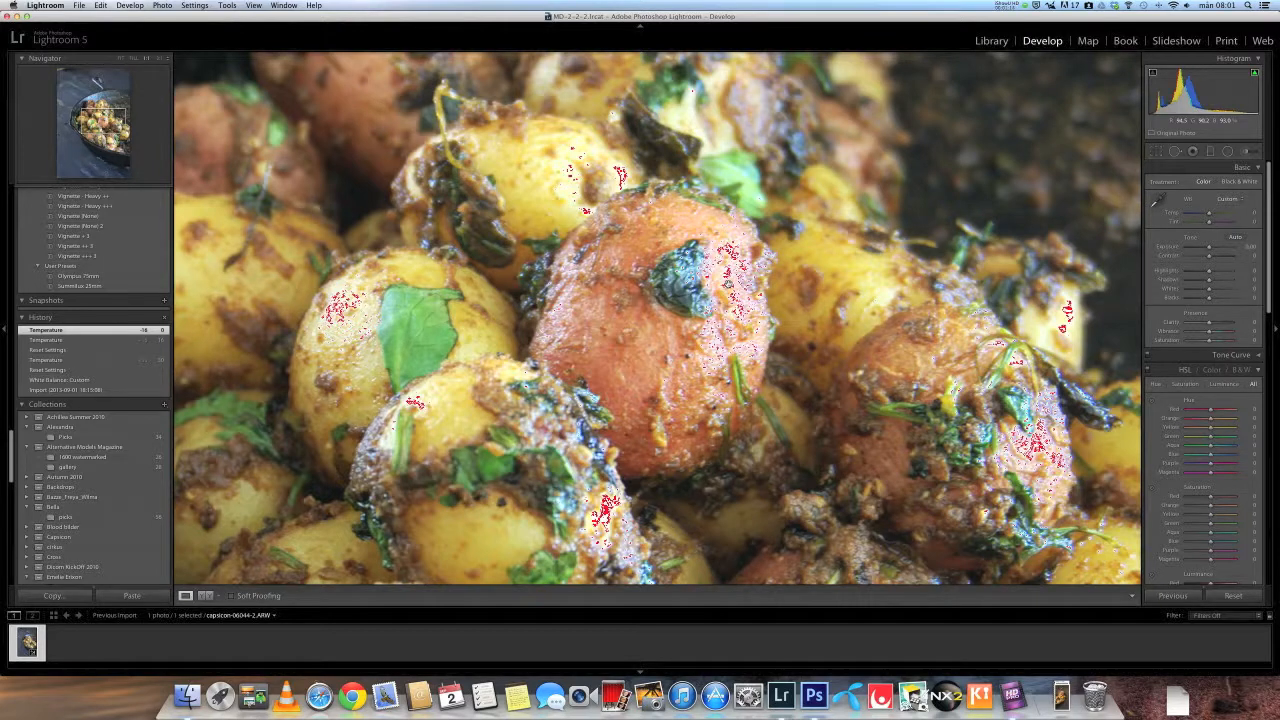
key(j)
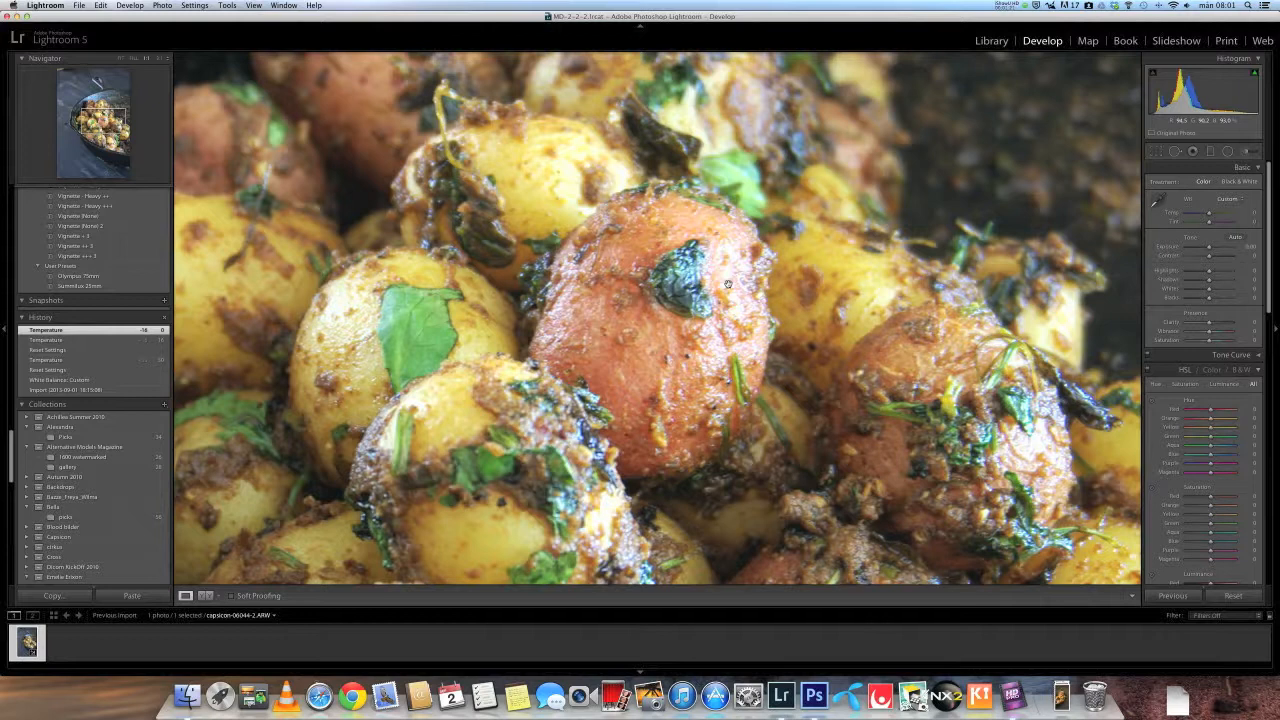
key(j)
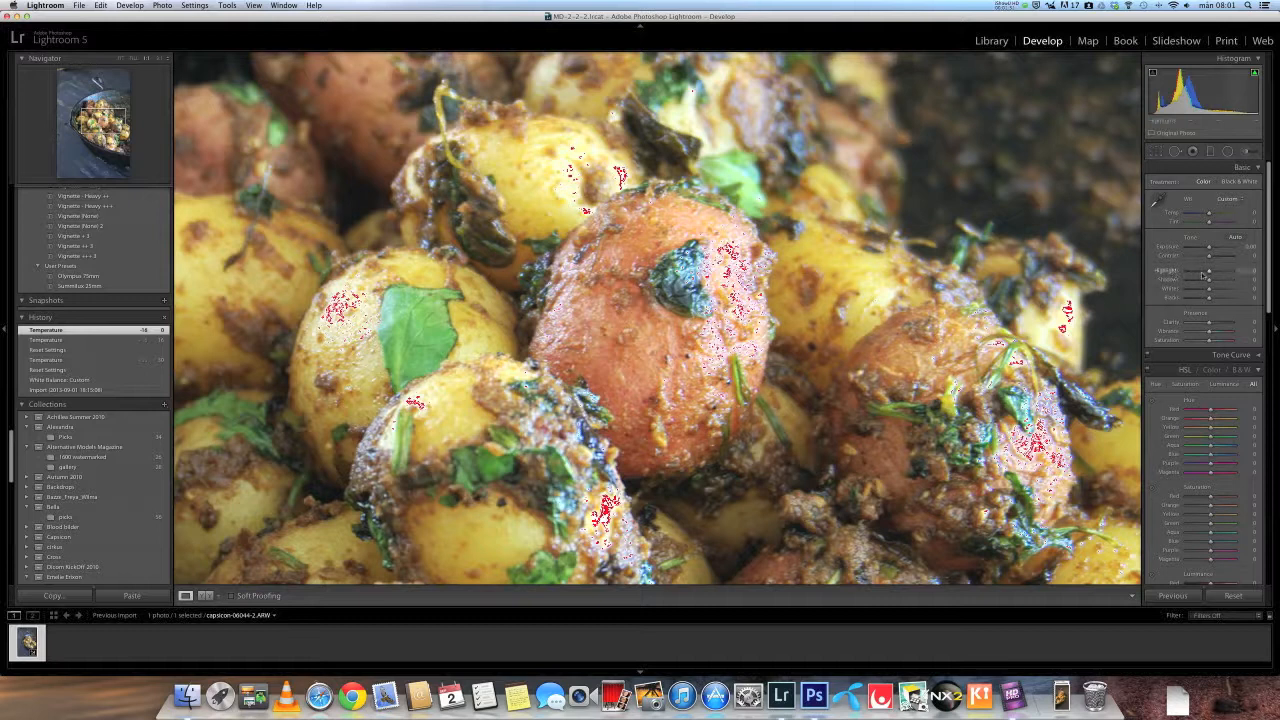
- Reduce Highlights to -57 while toggling the clipping warnings on the zoomed potatoes
drag(1208, 273, 1188, 275)
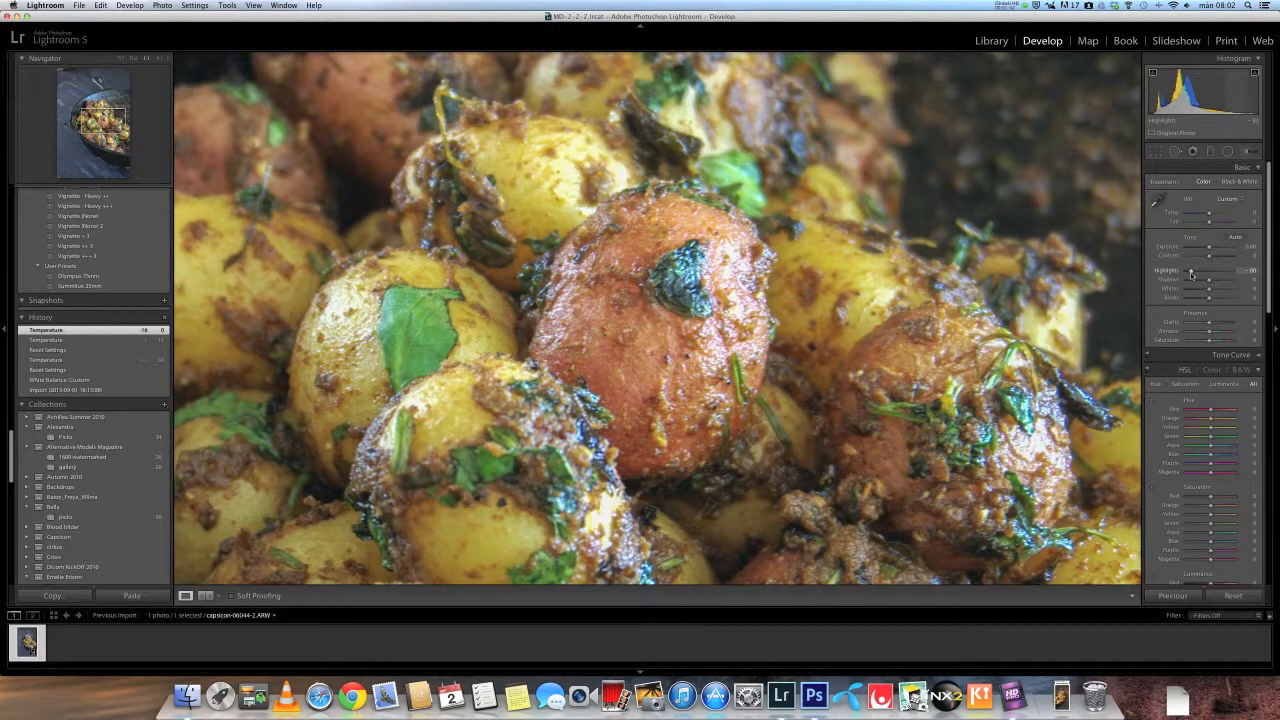
drag(1192, 274, 1204, 275)
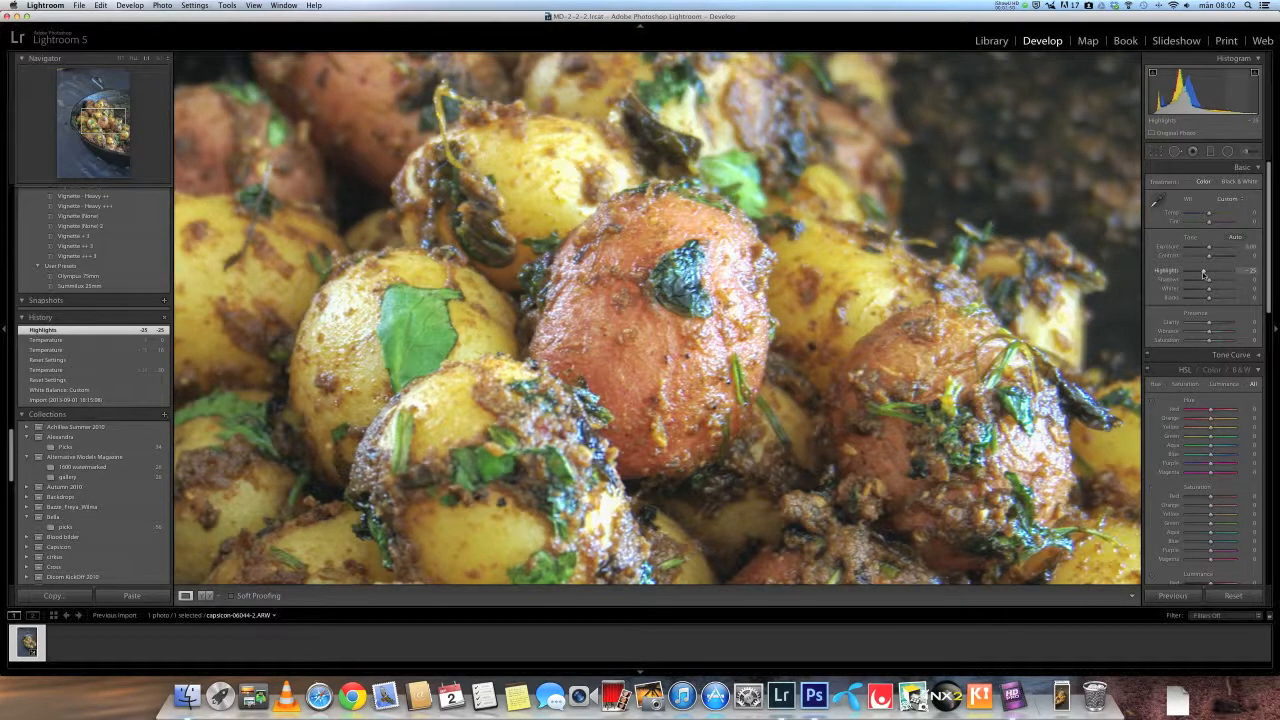
key(j)
key(j)
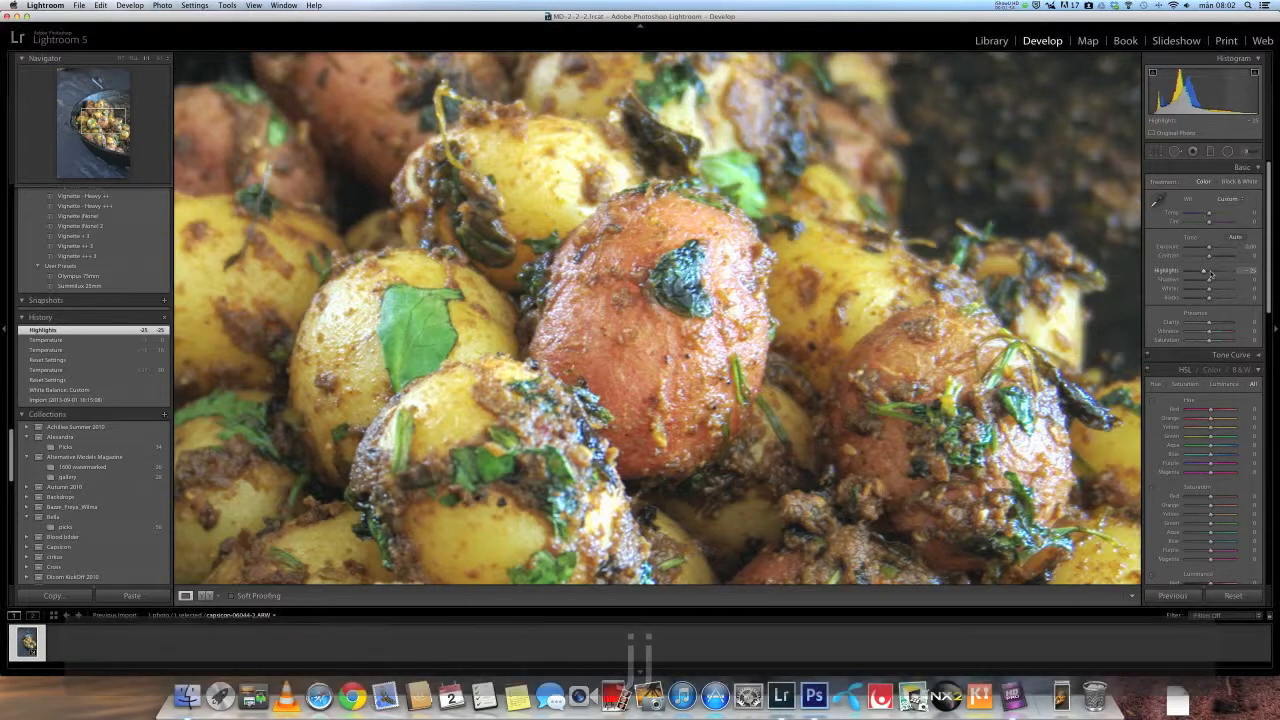
double_click(1174, 272)
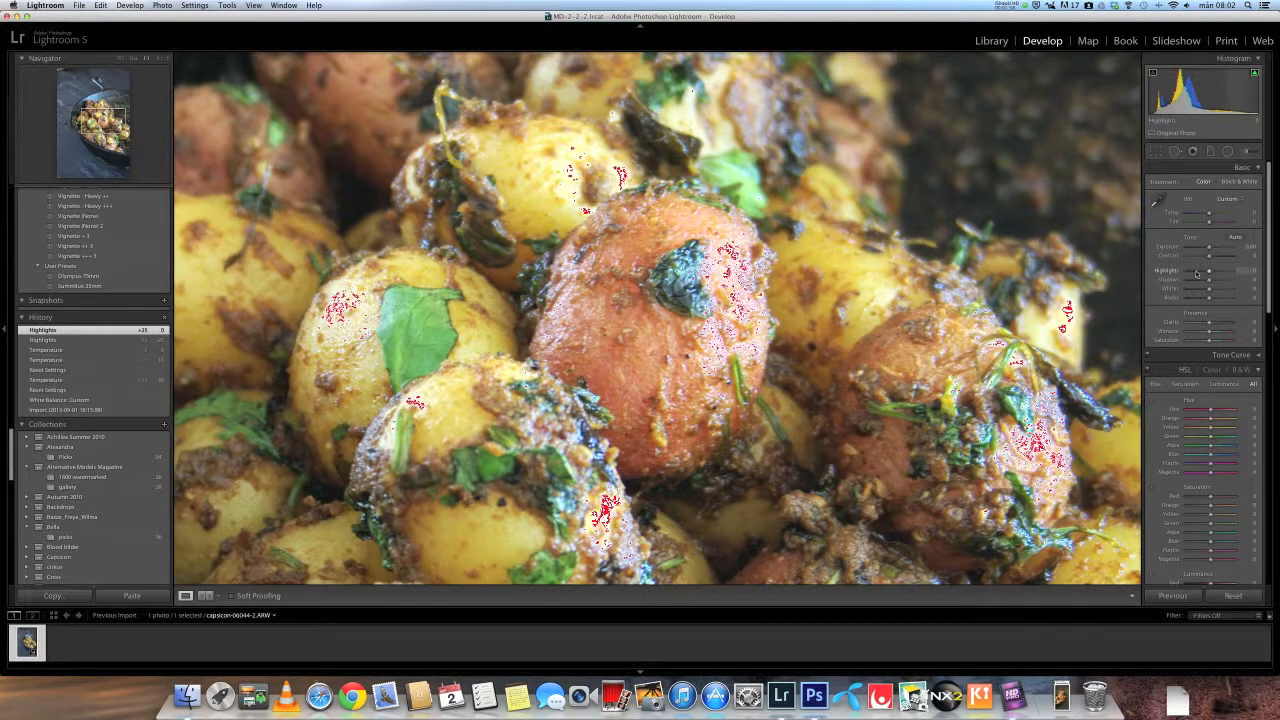
click(1196, 273)
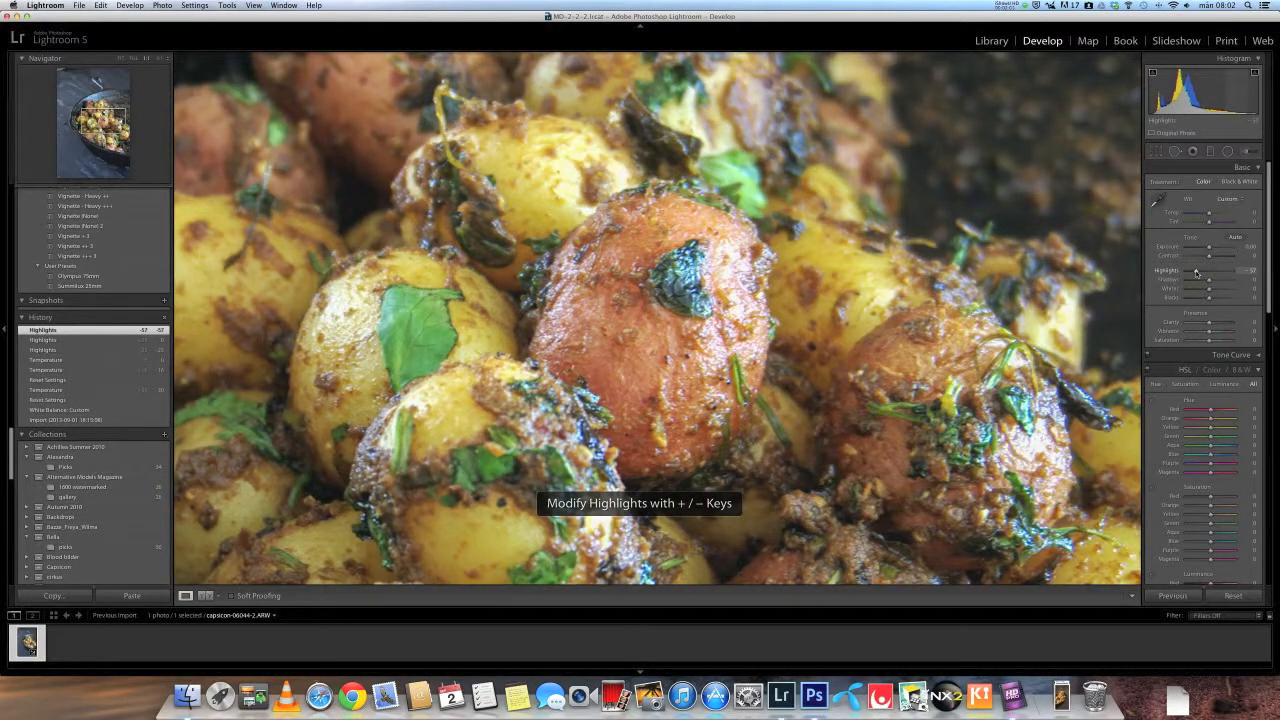
key(j)
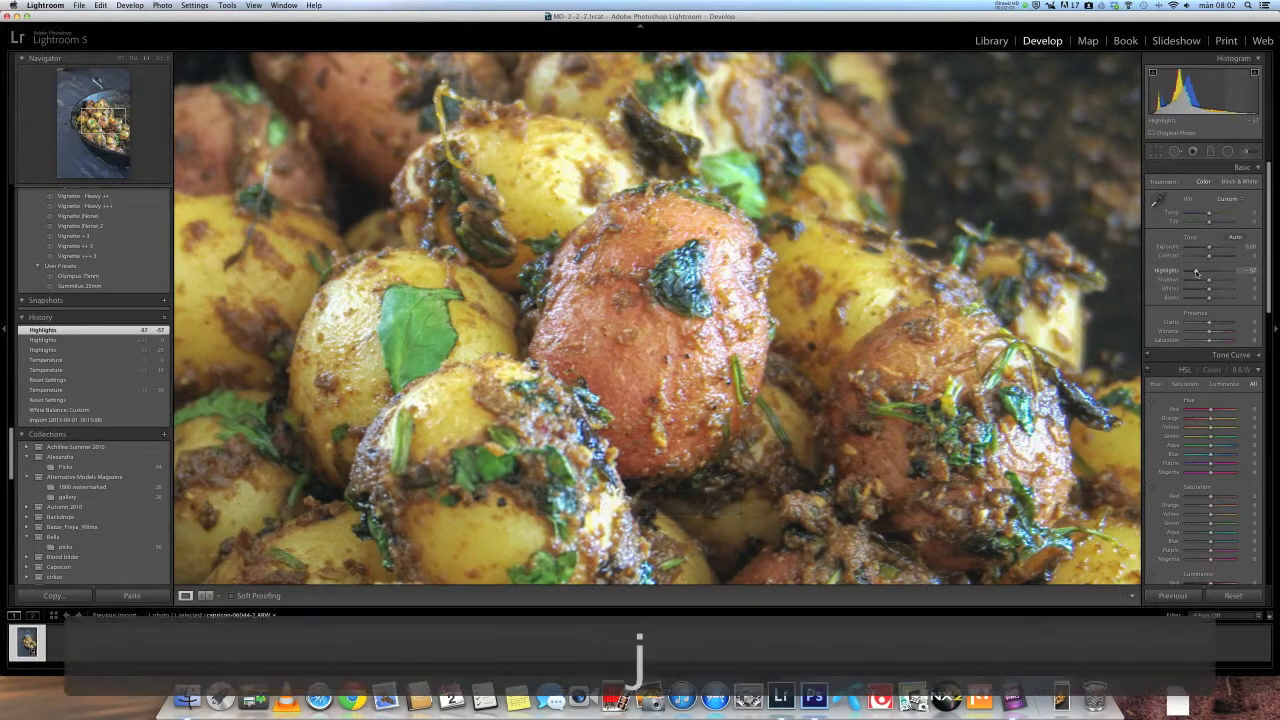
key(j)
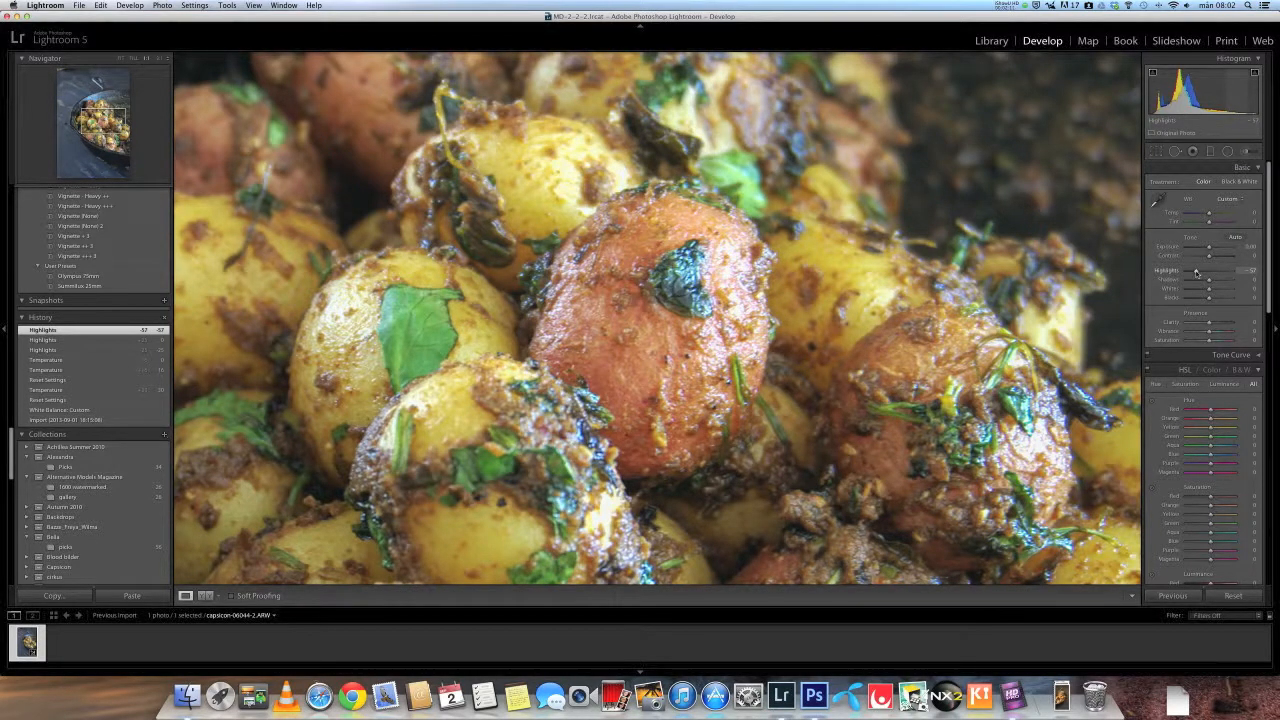
- Compare the full photo with a close-up of the potatoes
click(771, 347)
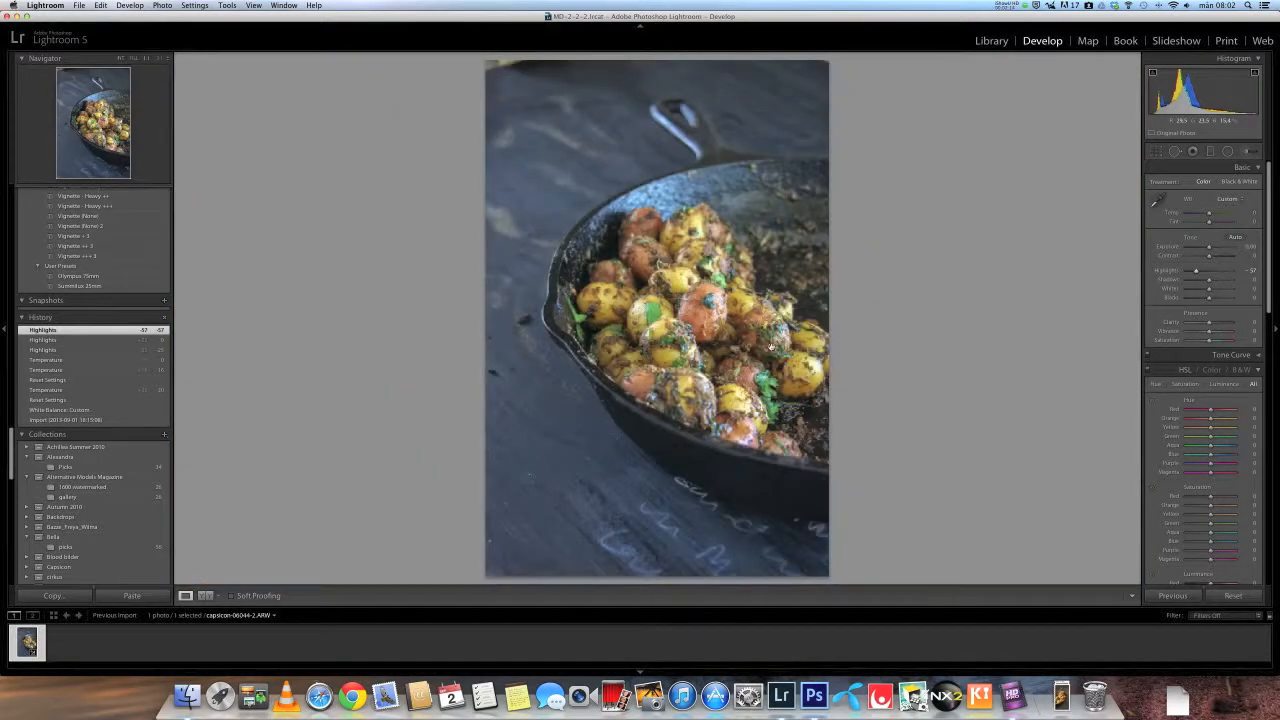
click(771, 347)
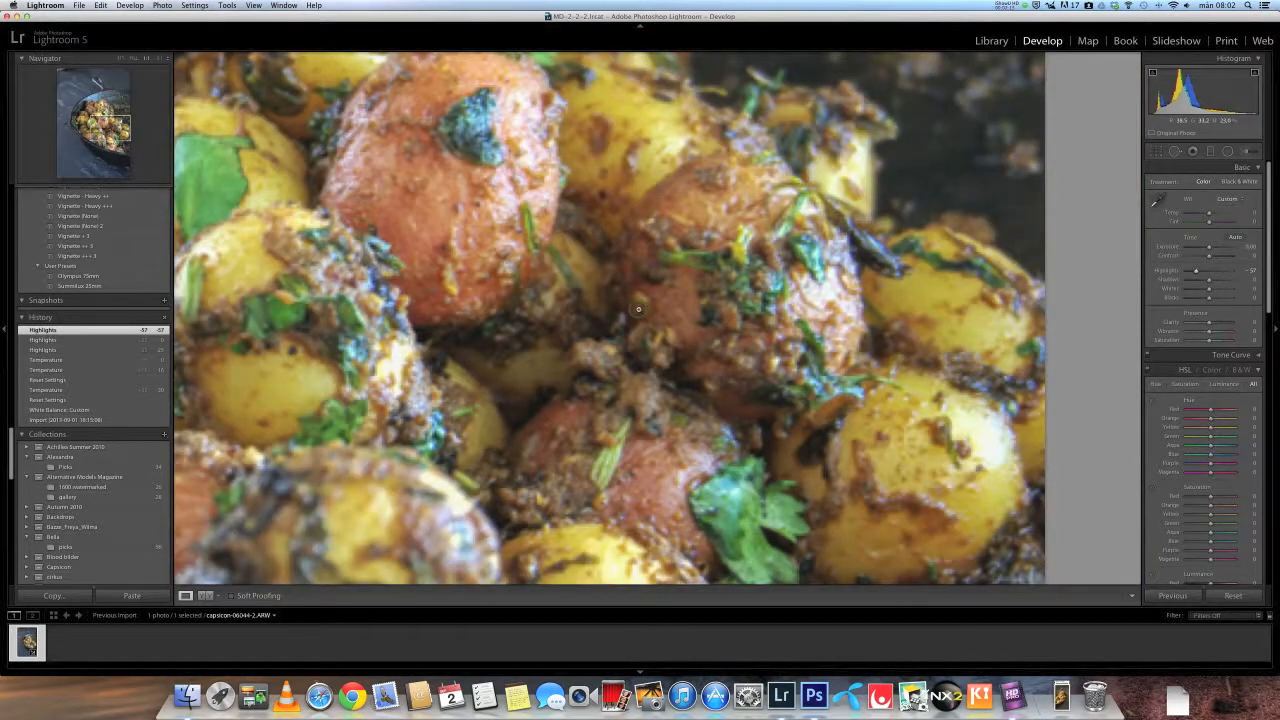
click(638, 309)
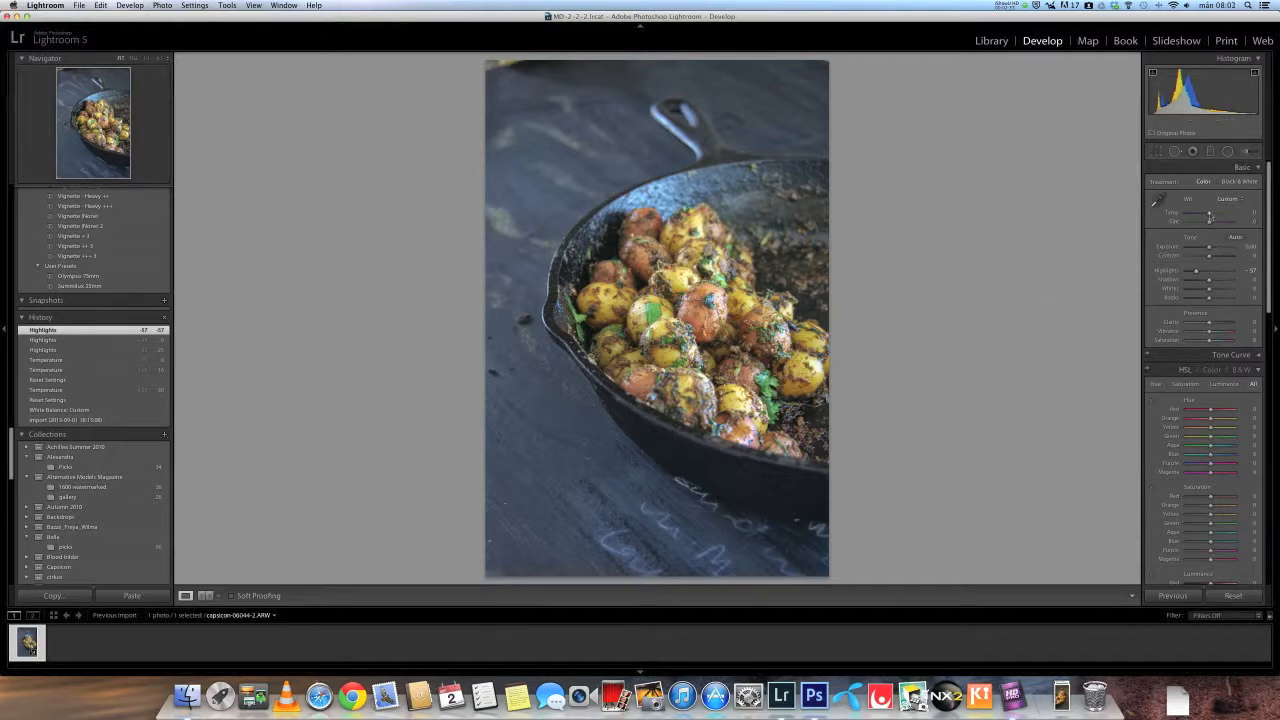
- Warm the Temperature to about +10 and set Whites to +9, using the clipping preview to check the whites
drag(1209, 215, 1211, 217)
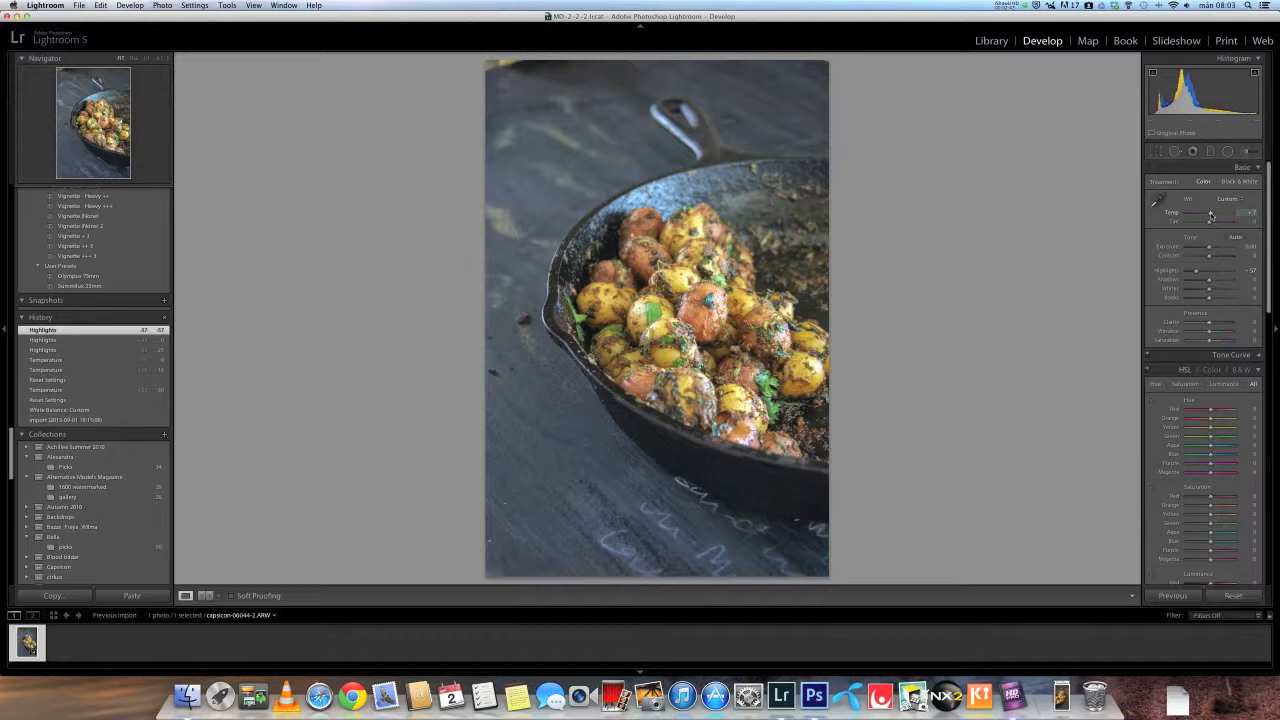
drag(1211, 215, 1212, 216)
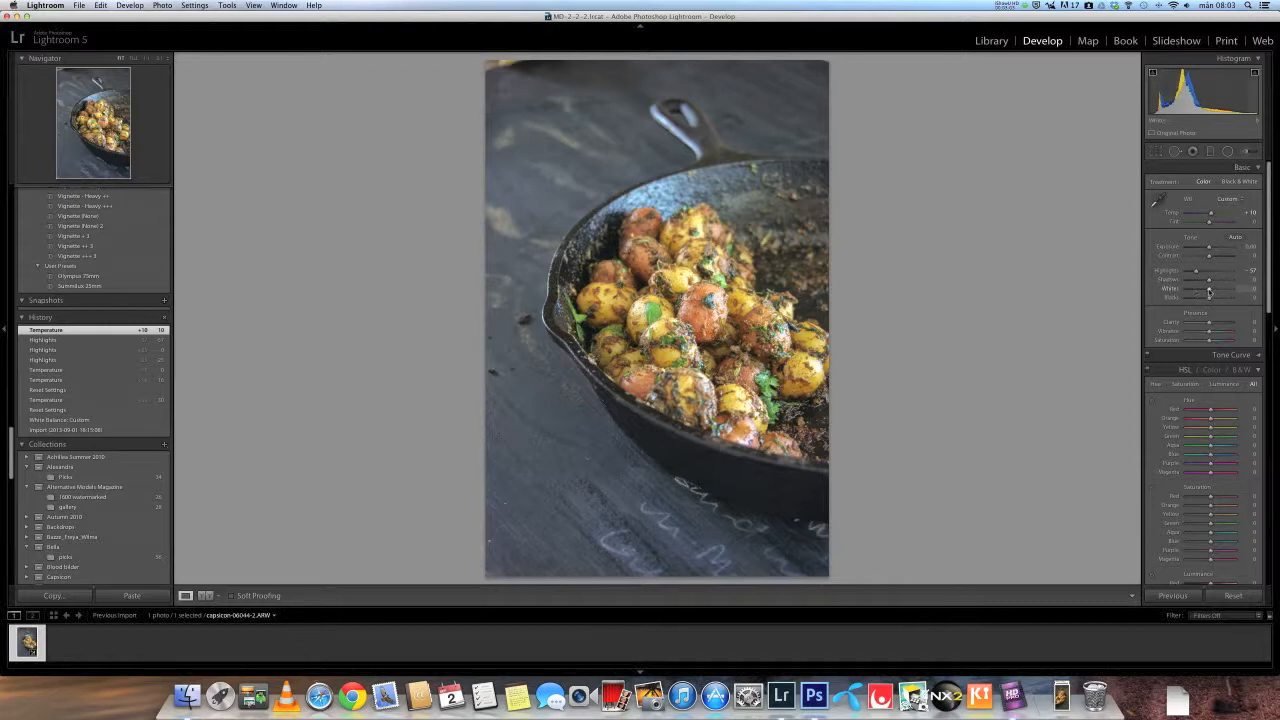
drag(1209, 290, 1222, 290)
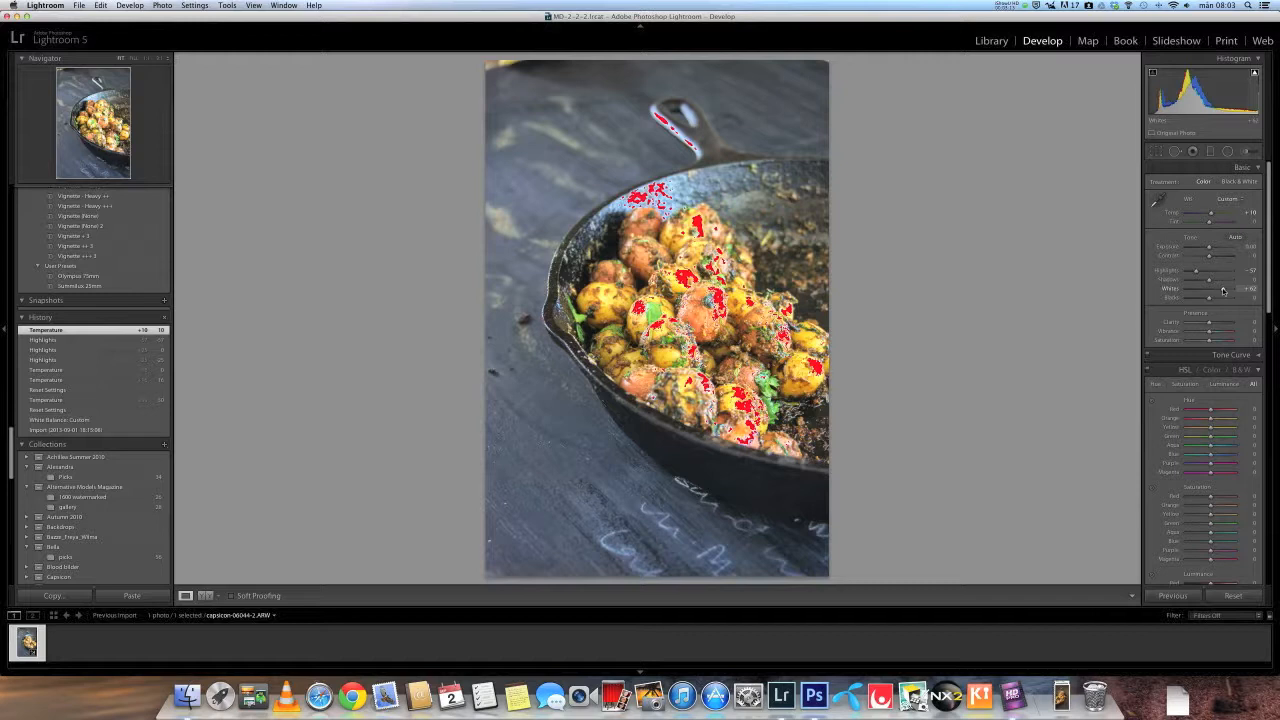
drag(1222, 290, 1210, 292)
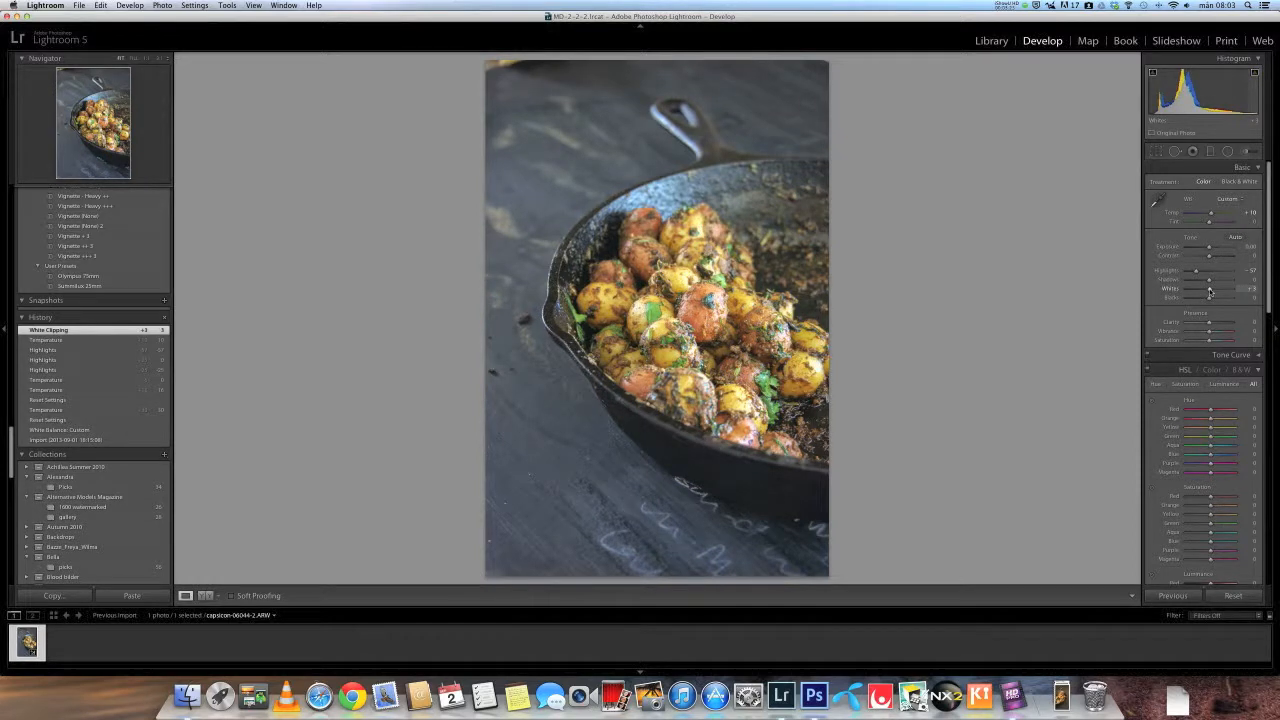
key(alt)
alt+click(1209, 291)
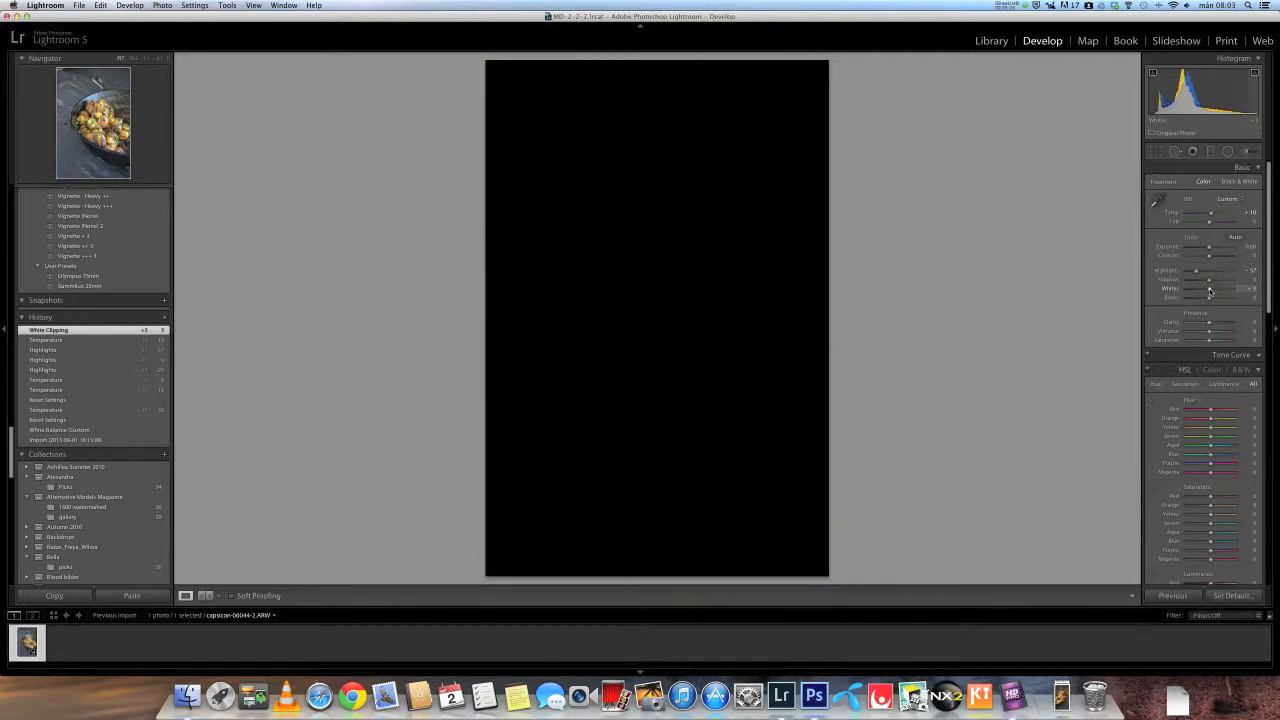
drag(1209, 291, 1216, 291)
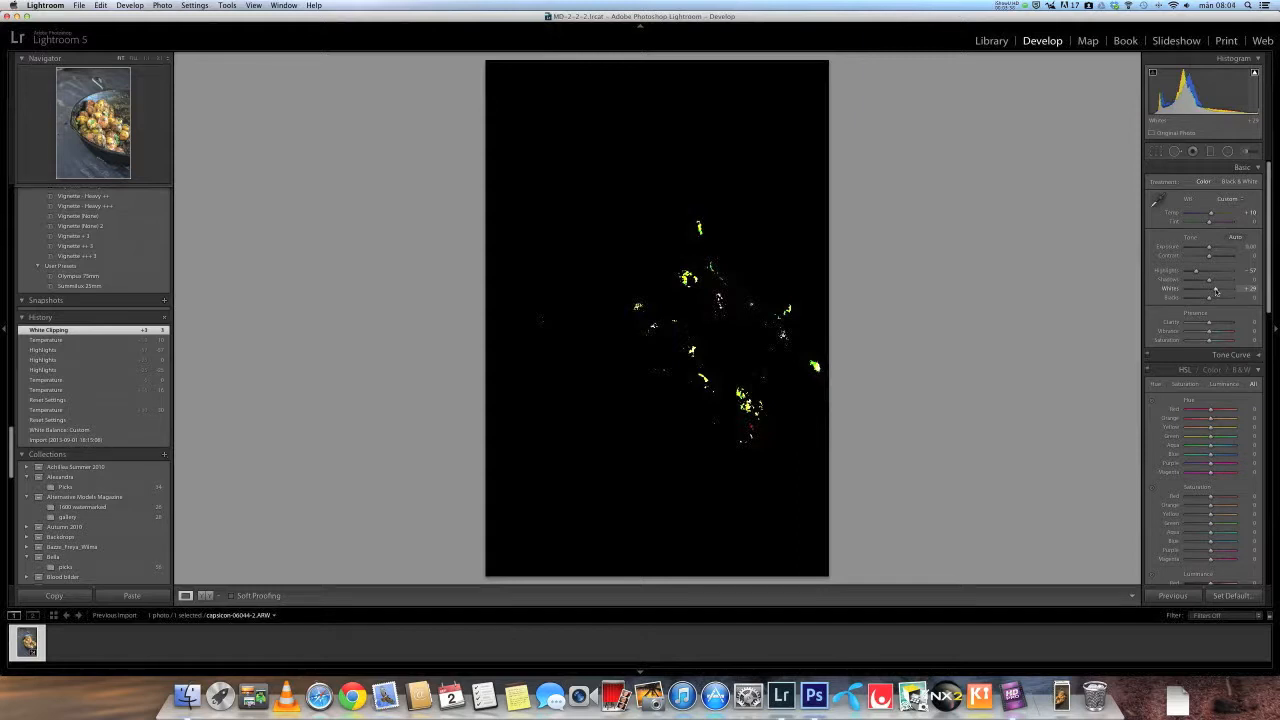
drag(1216, 291, 1212, 291)
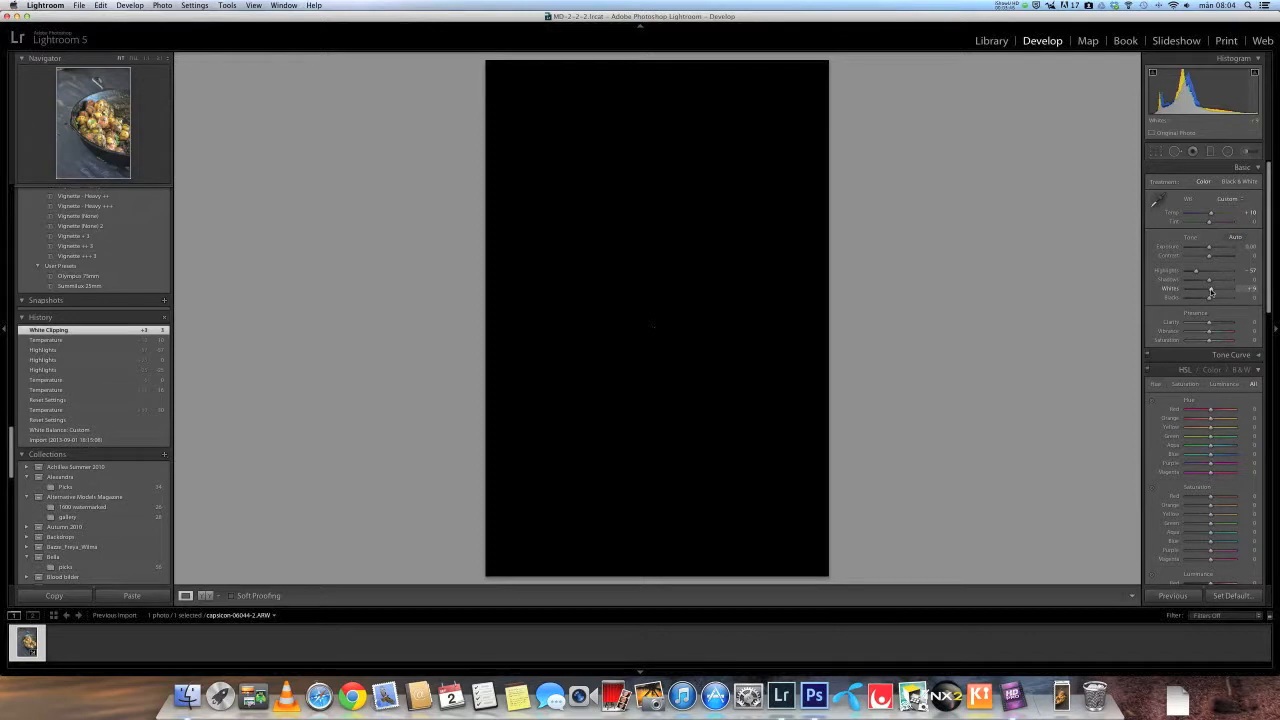
drag(1212, 291, 1211, 291)
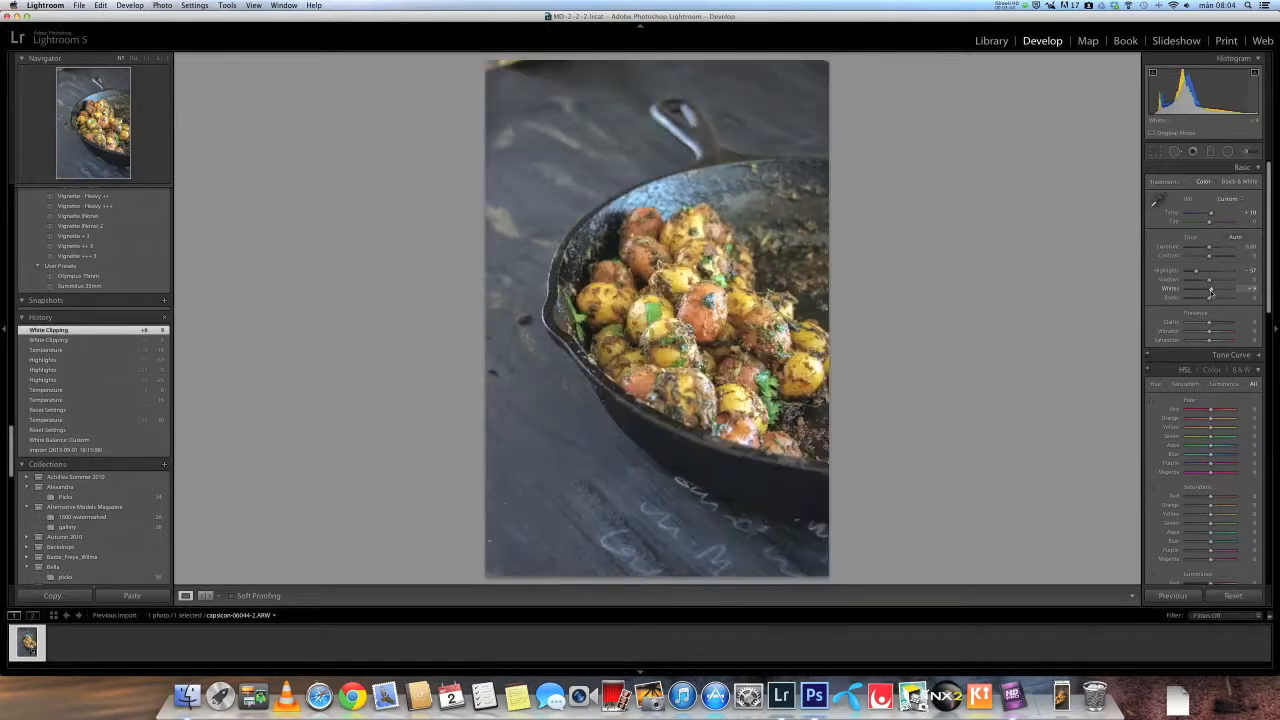
- Set Blacks to about -16, checking black clipping with the clipping warnings and preview
key(alt)
mouse_move(1210, 300)
mouse_down()
mouse_move(1226, 300)
mouse_move(1193, 300)
mouse_up()
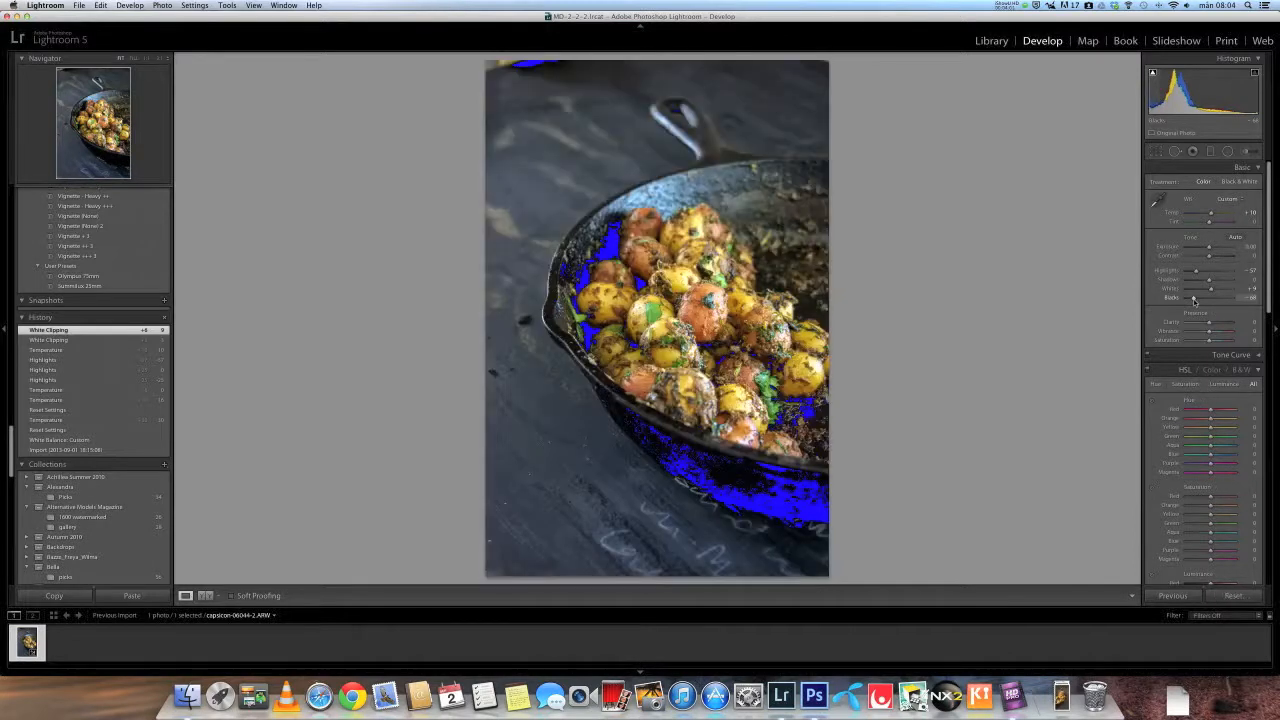
key(j)
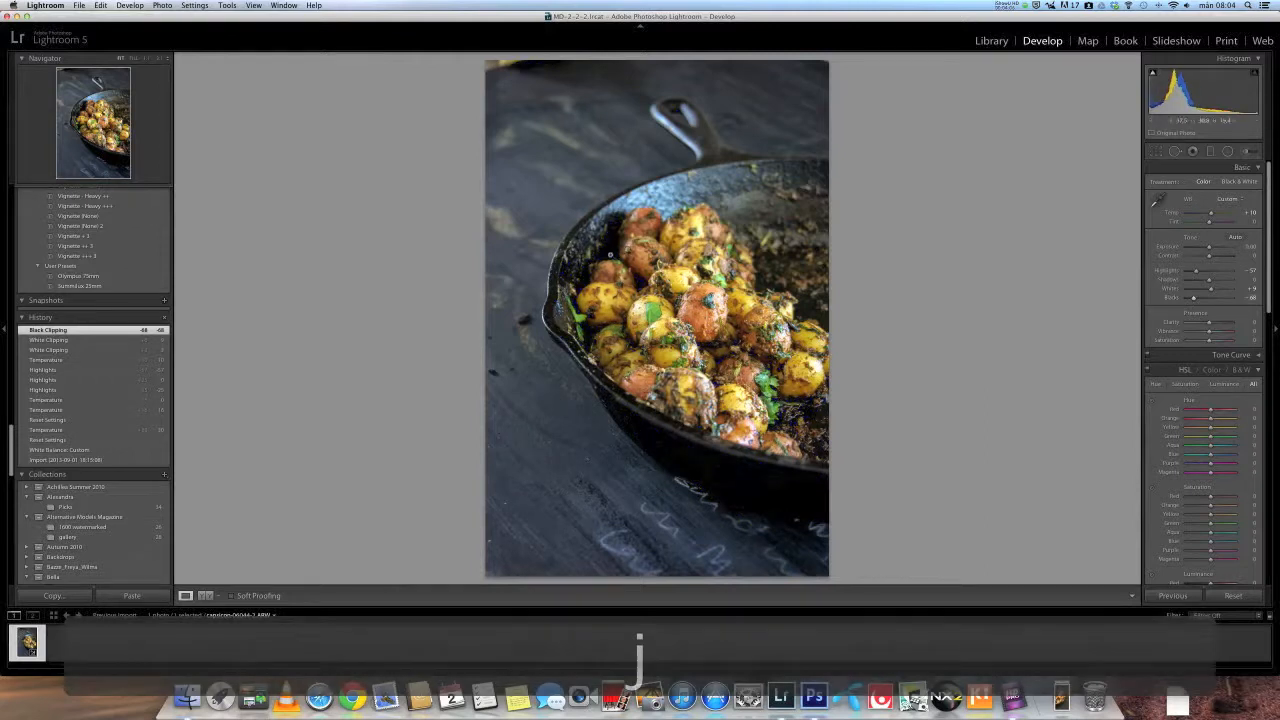
key(j)
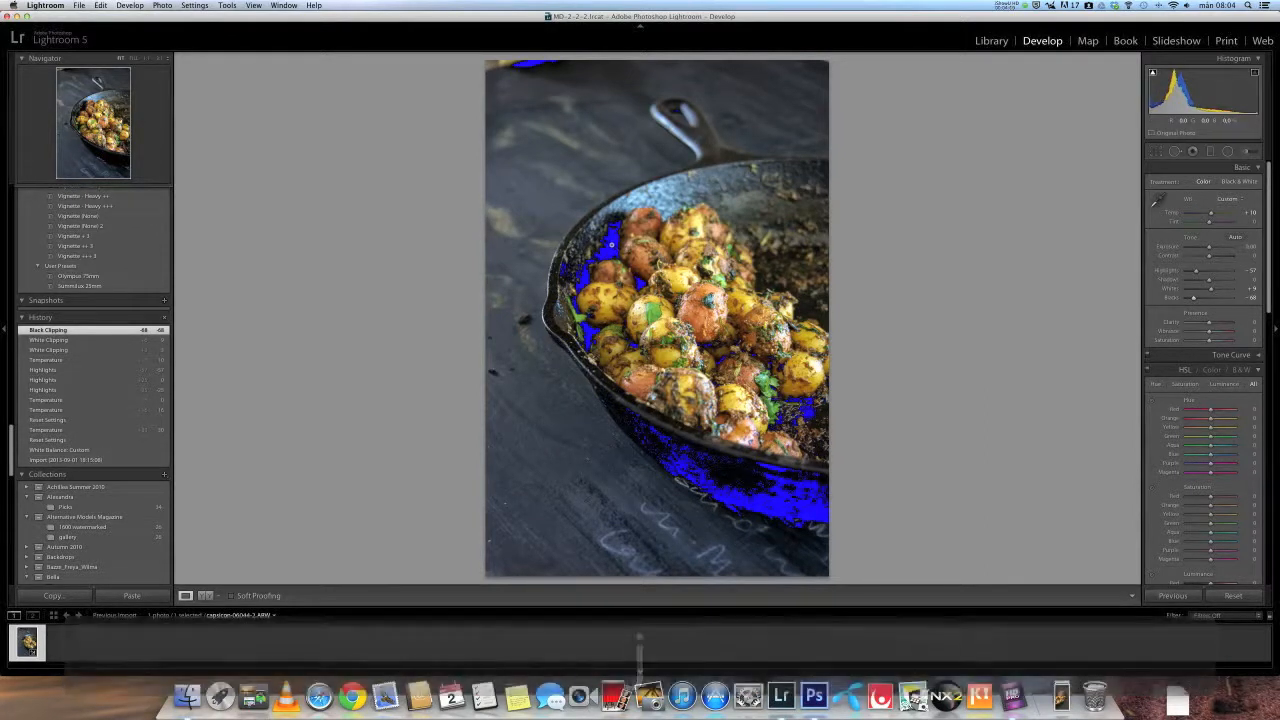
key(j)
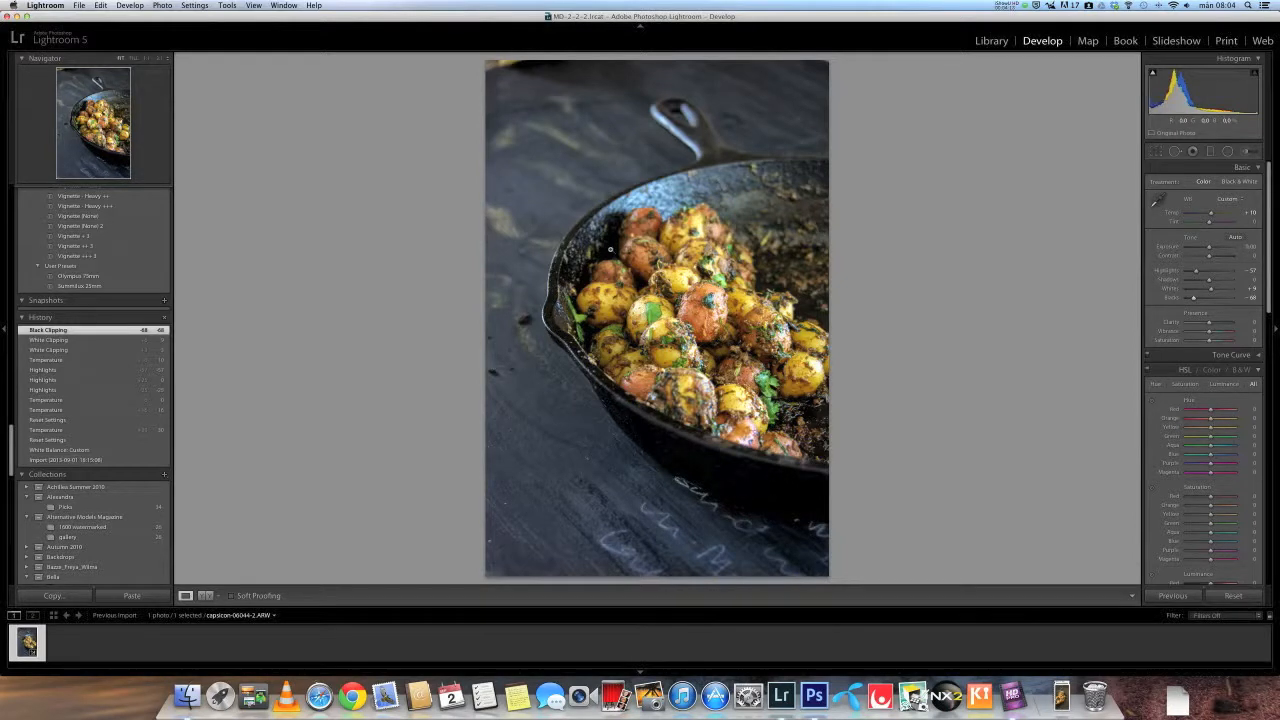
key(j)
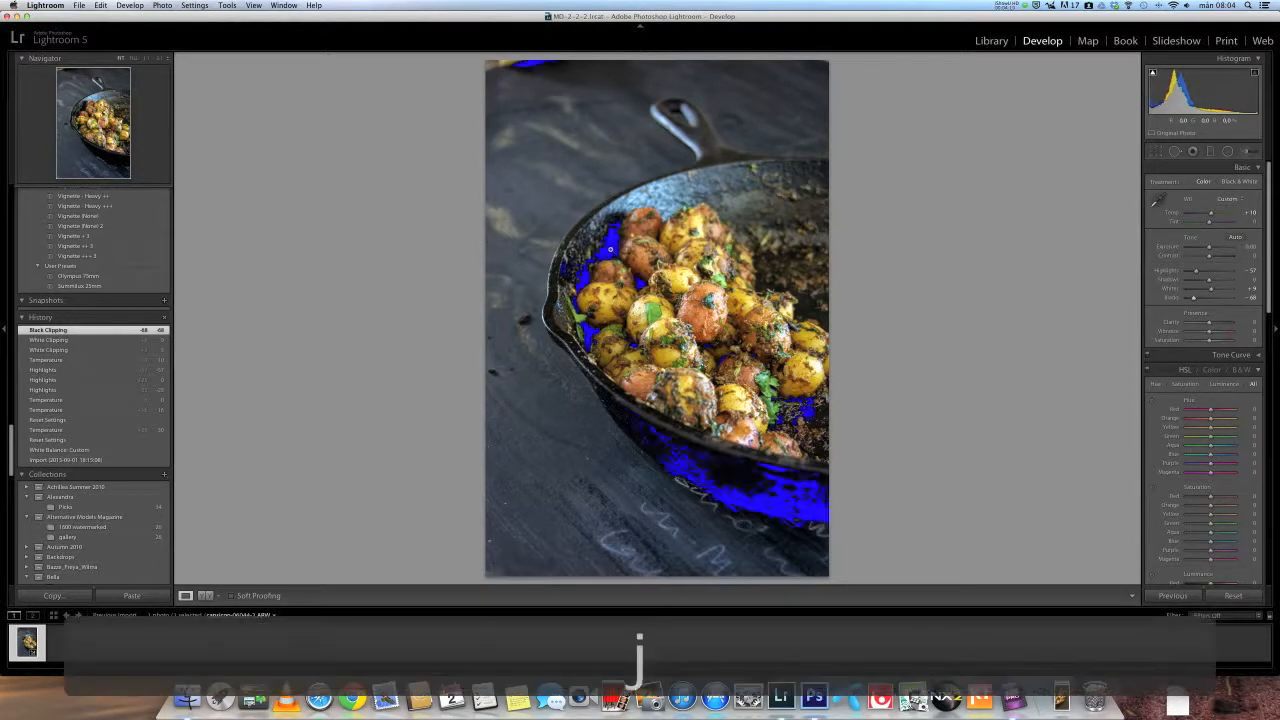
key(alt)
drag(1193, 300, 1205, 300)
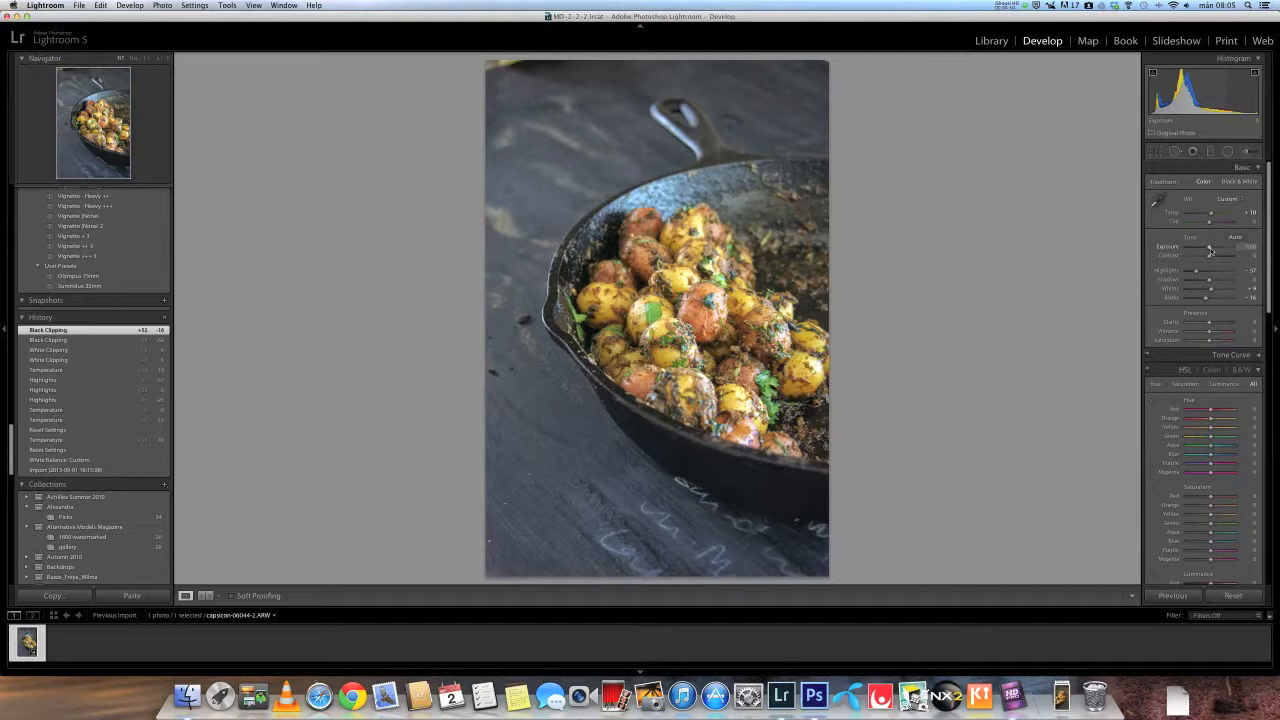
- Lower Exposure to -0.45
drag(1210, 251, 1208, 252)
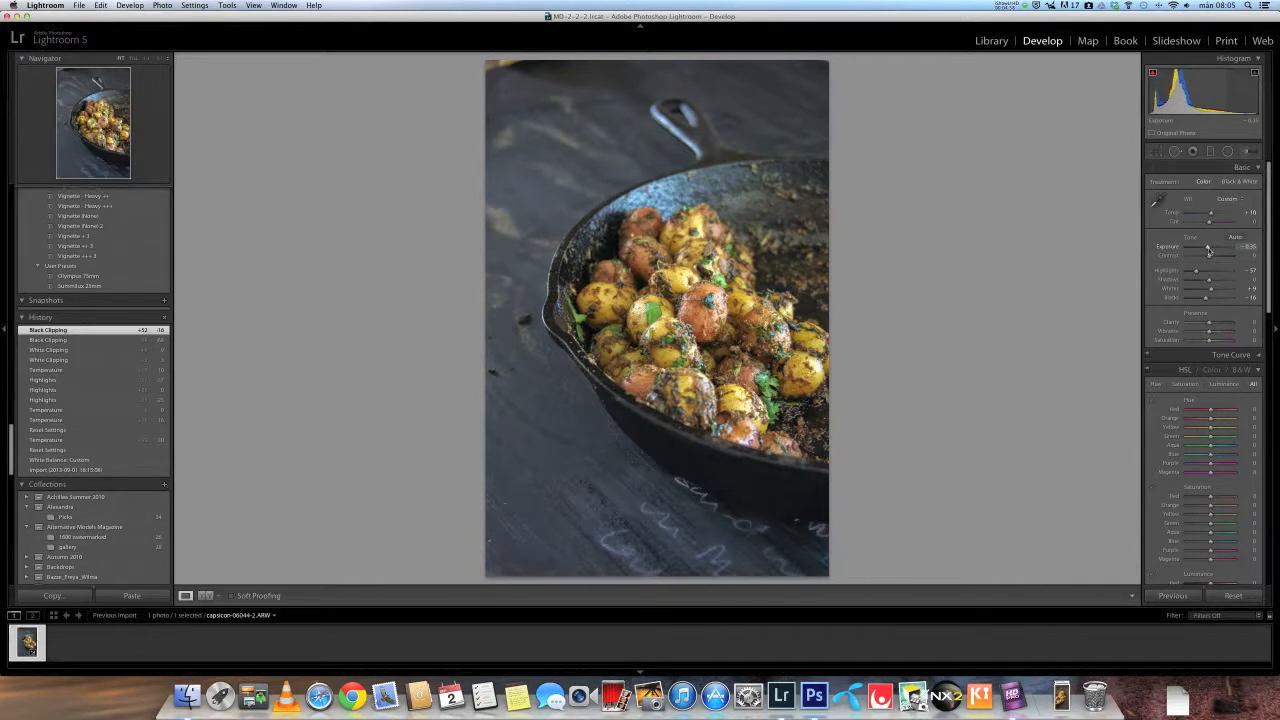
drag(1208, 252, 1207, 252)
drag(1207, 250, 1207, 250)
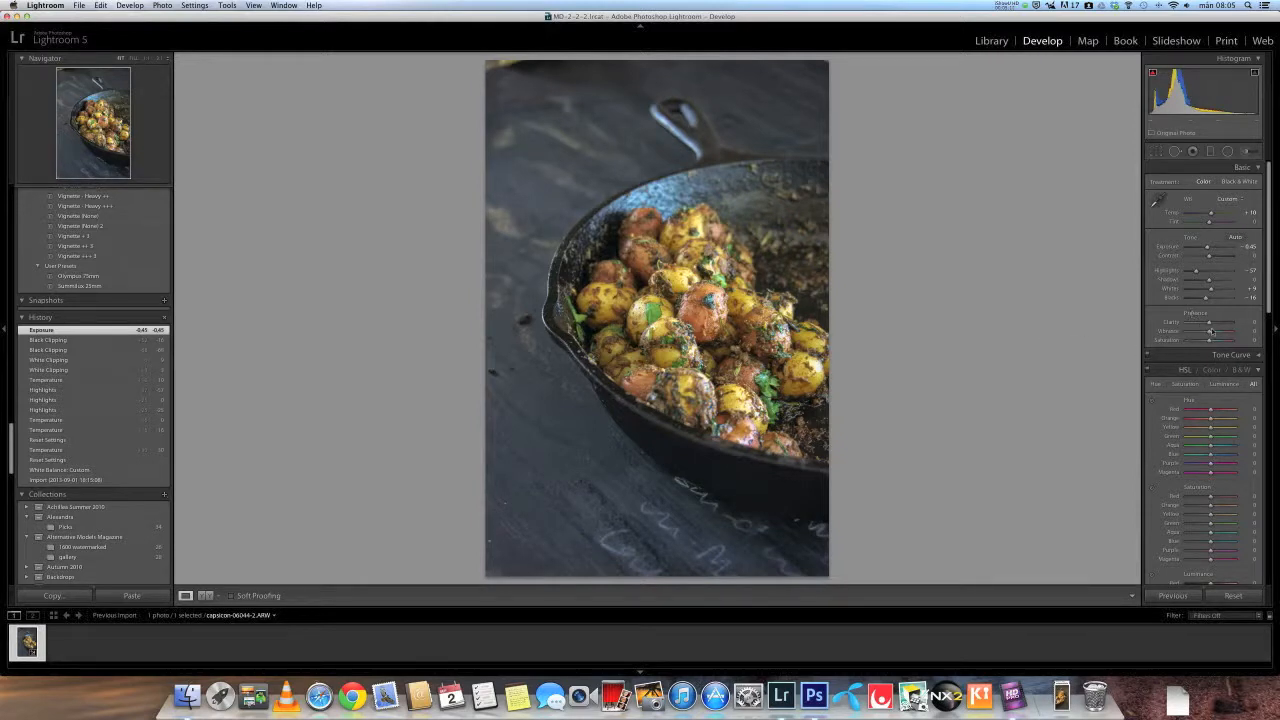
- Set Clarity to +8 and Vibrance to +15, then inspect a close-up of the potatoes
drag(1209, 325, 1213, 333)
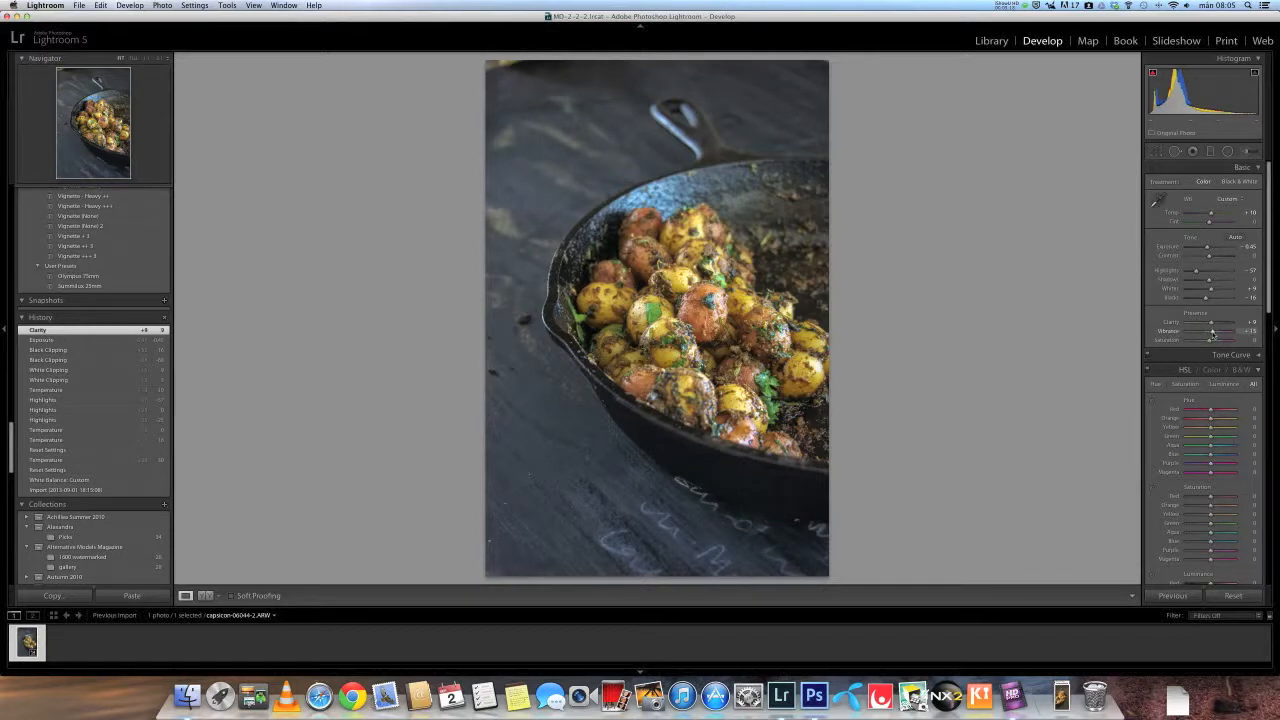
drag(1212, 334, 1212, 334)
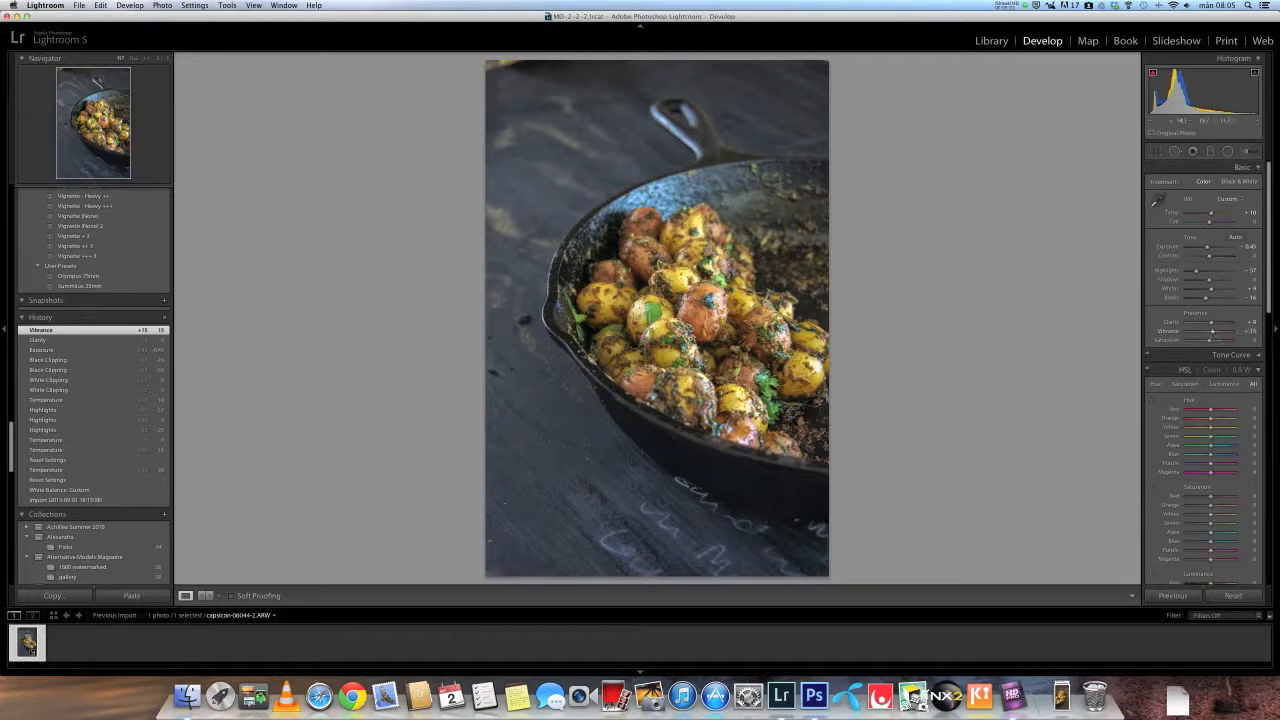
click(654, 316)
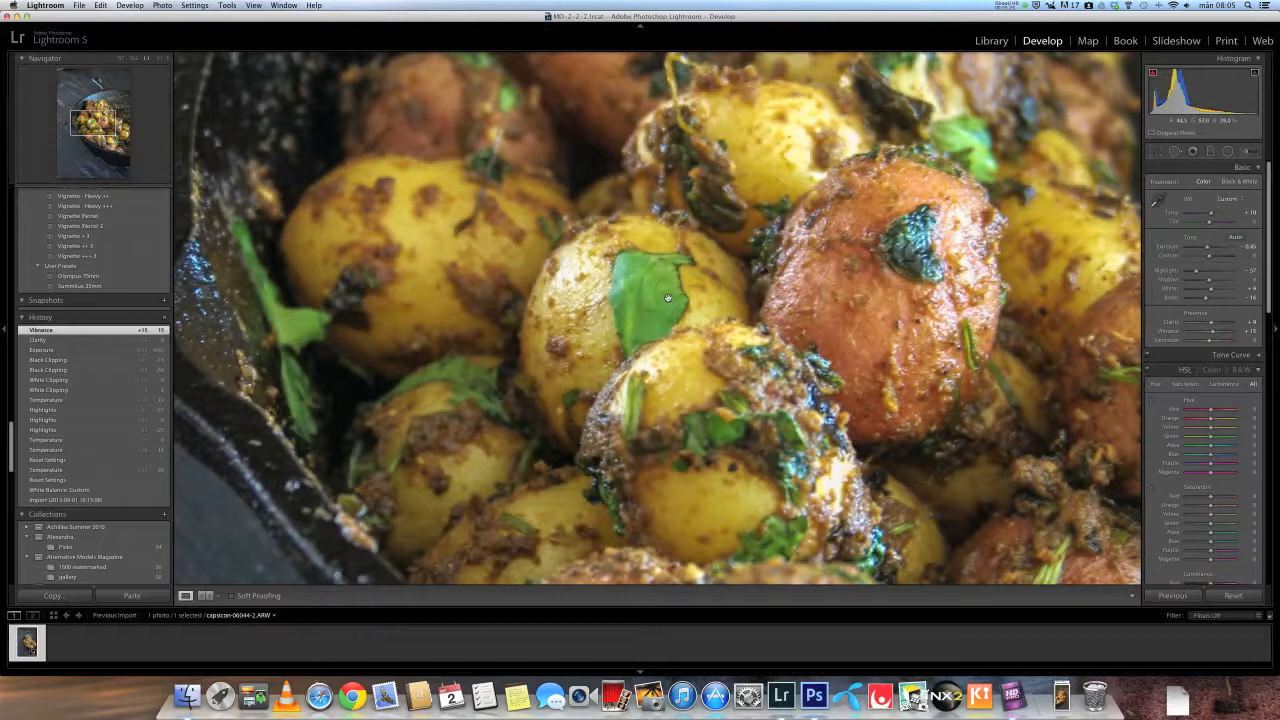
click(884, 314)
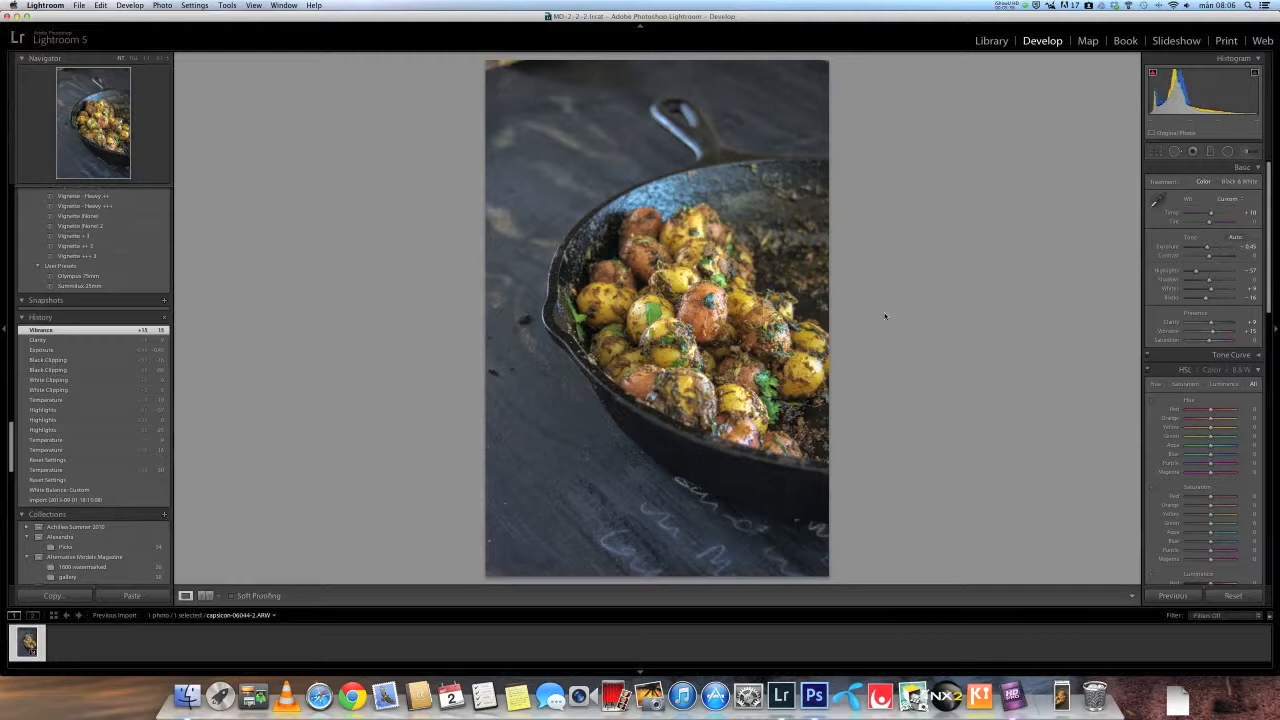
- Open the photo in Photoshop CS6 as a copy with Lightroom adjustments
key(super+e)
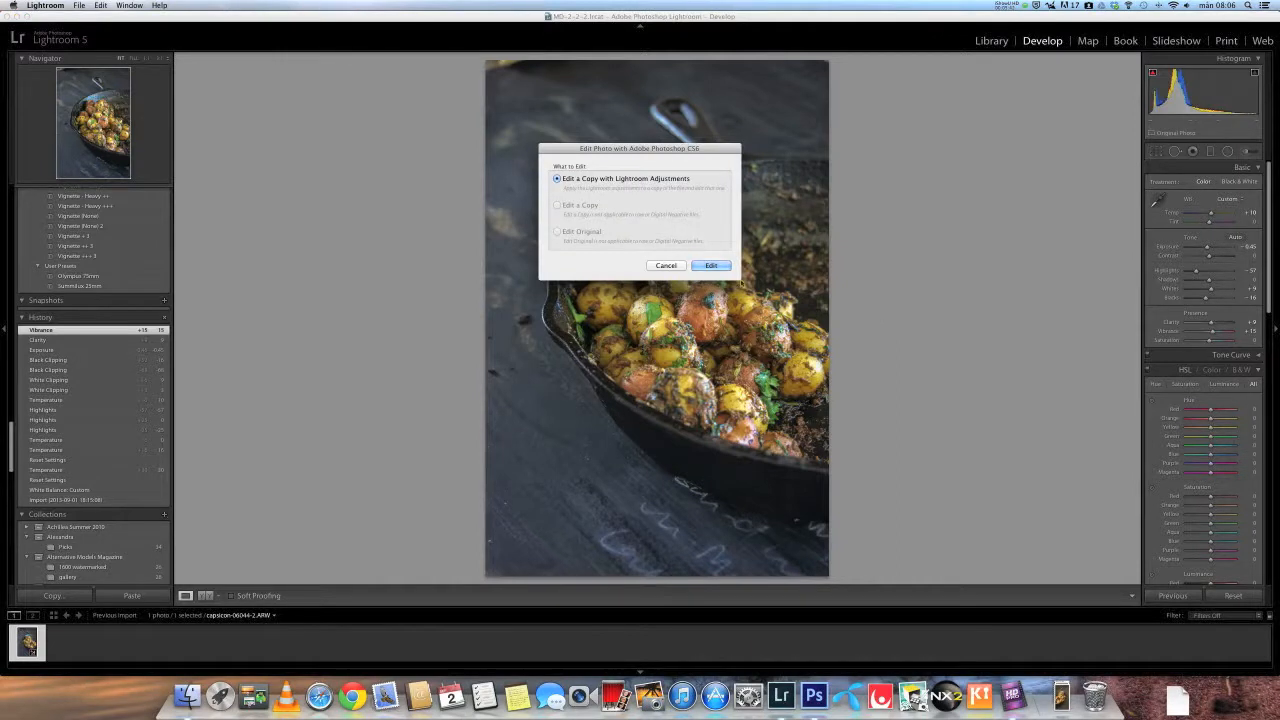
click(711, 266)
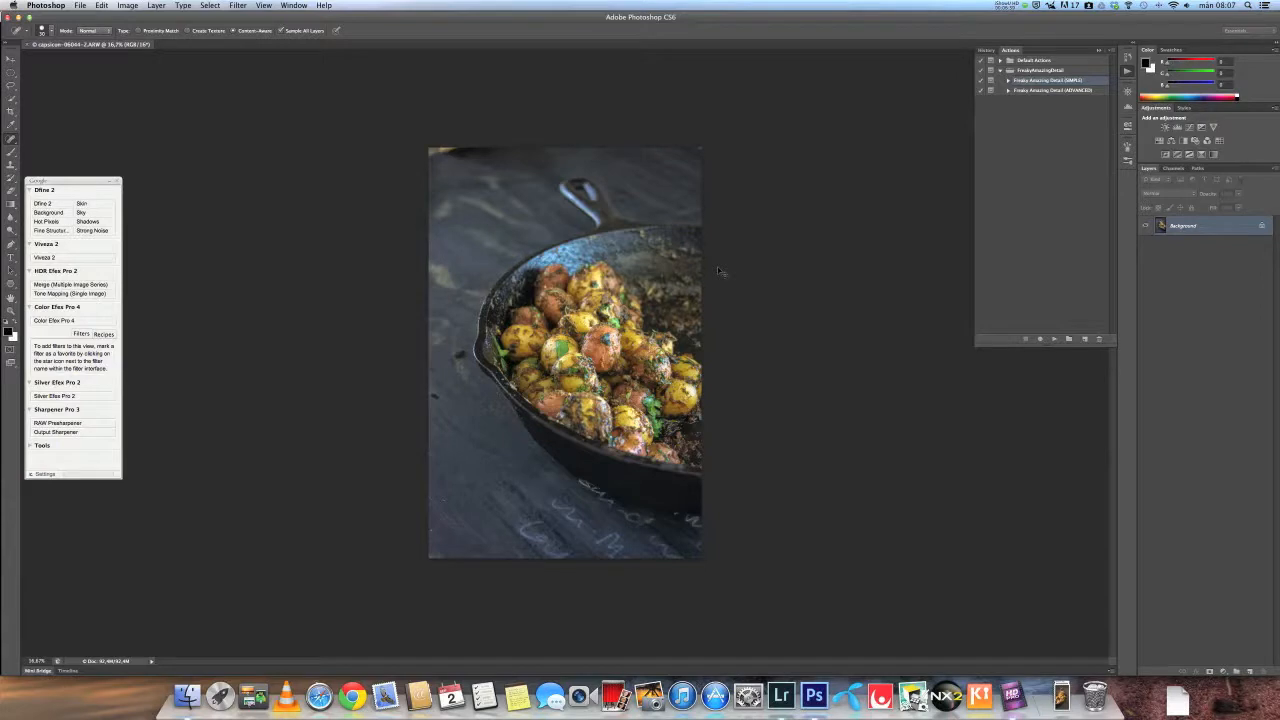
- Duplicate the Background layer and zoom in on the potatoes
key(super+j)
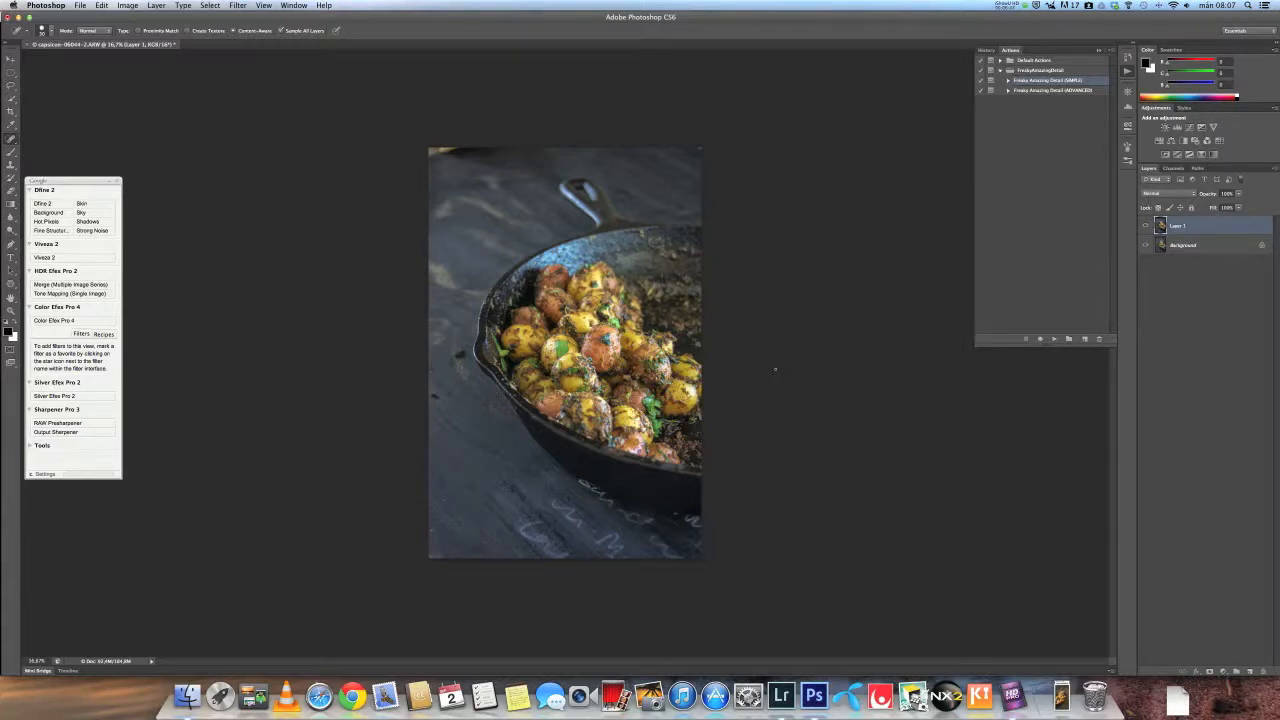
key(z)
drag(618, 369, 685, 369)
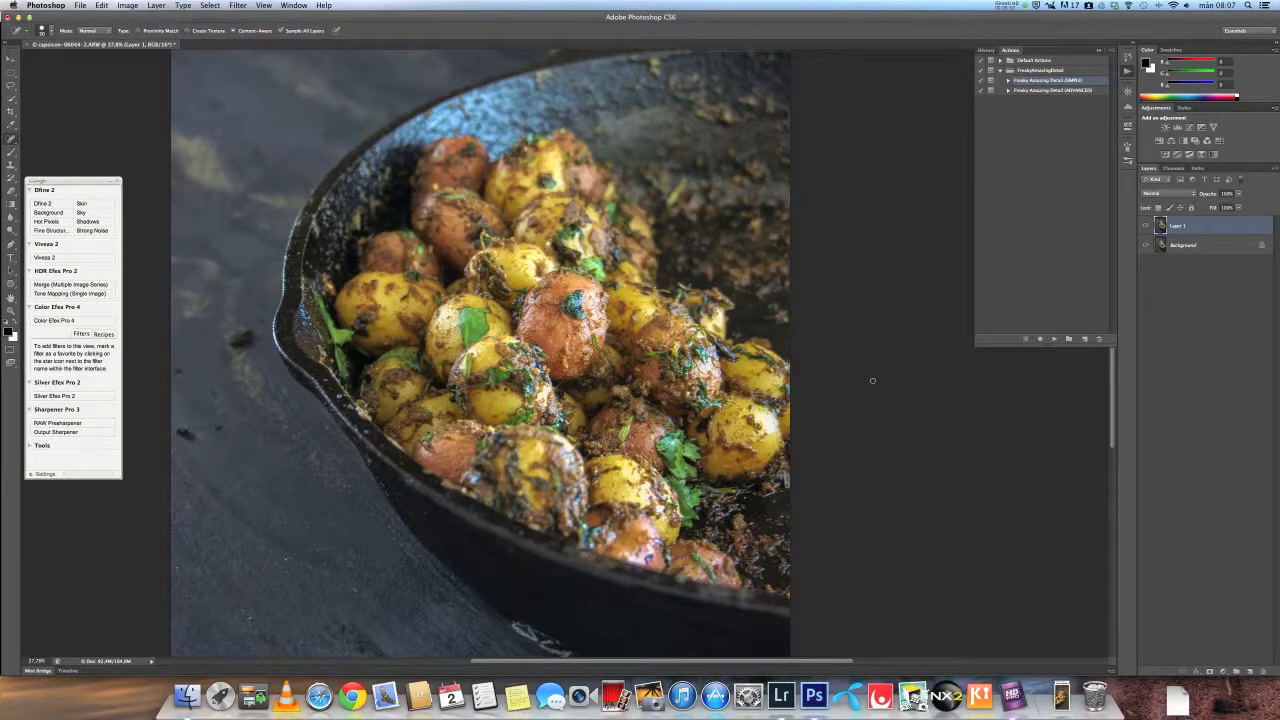
- Apply Levels to the duplicate layer with black input 16 and midtone 0.87
click(130, 6)
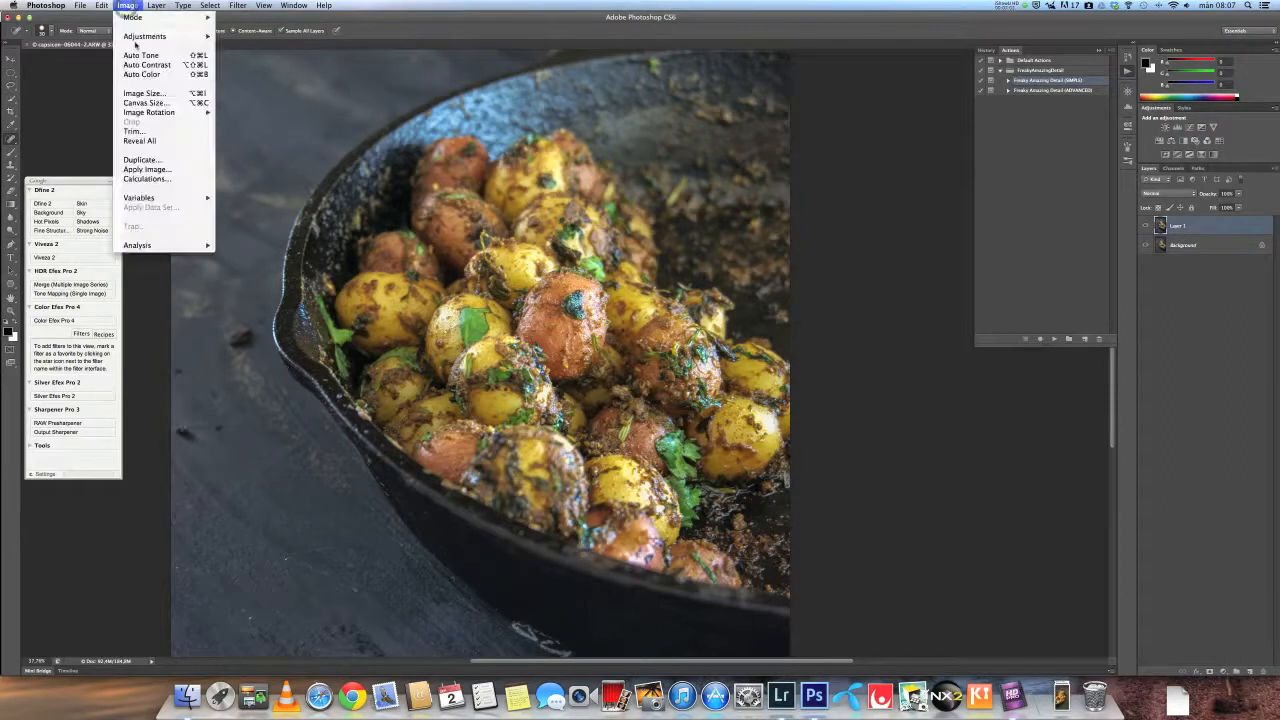
mouse_move(175, 36)
click(278, 47)
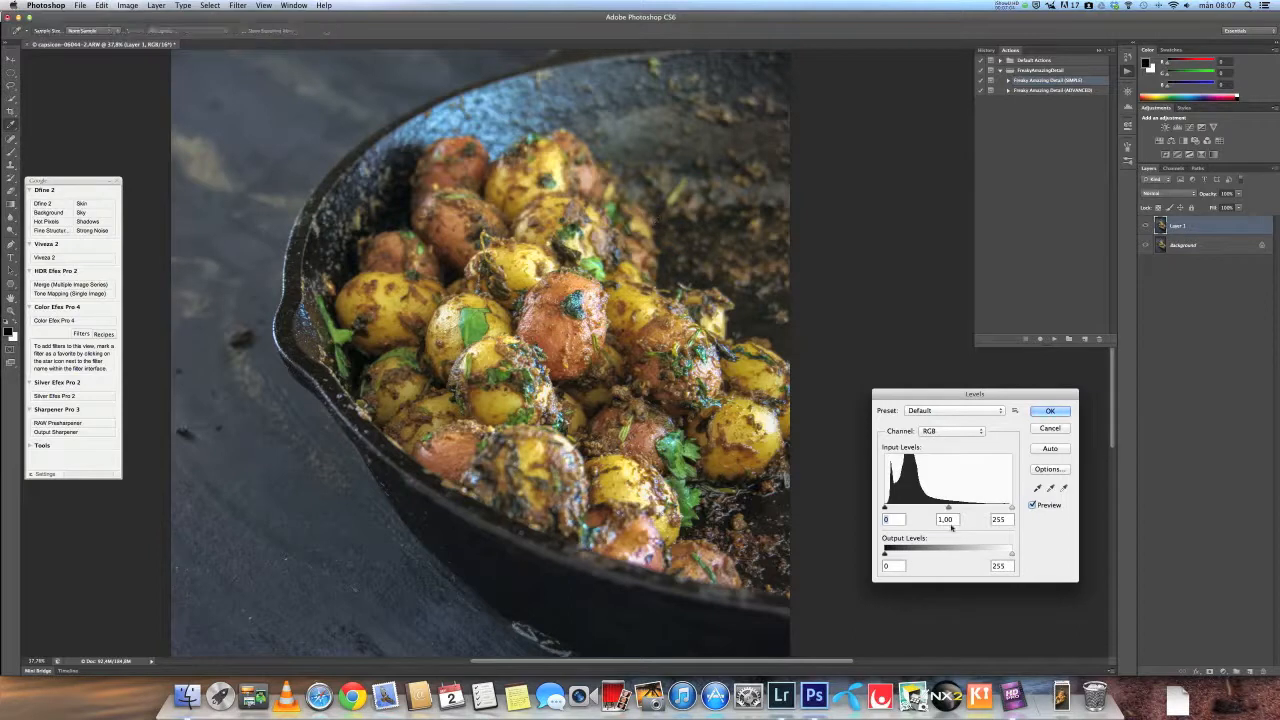
mouse_move(948, 508)
mouse_down()
mouse_move(888, 508)
mouse_move(958, 510)
mouse_up()
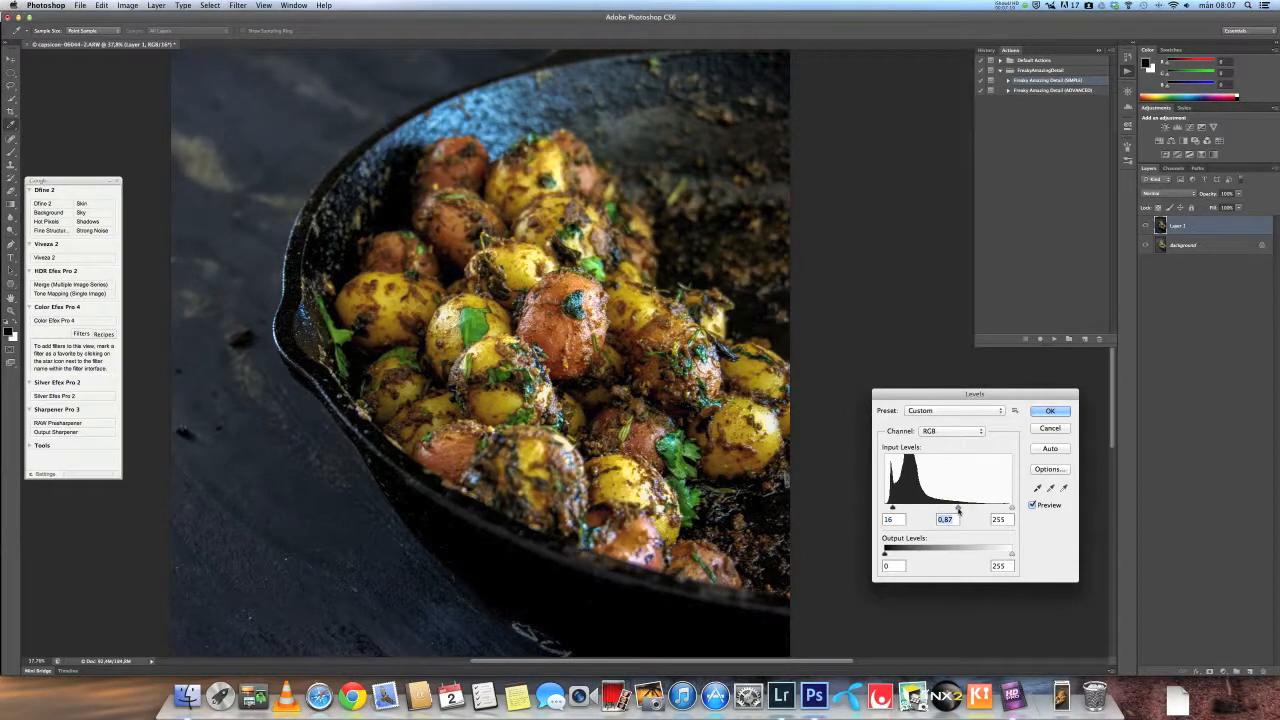
drag(892, 508, 890, 508)
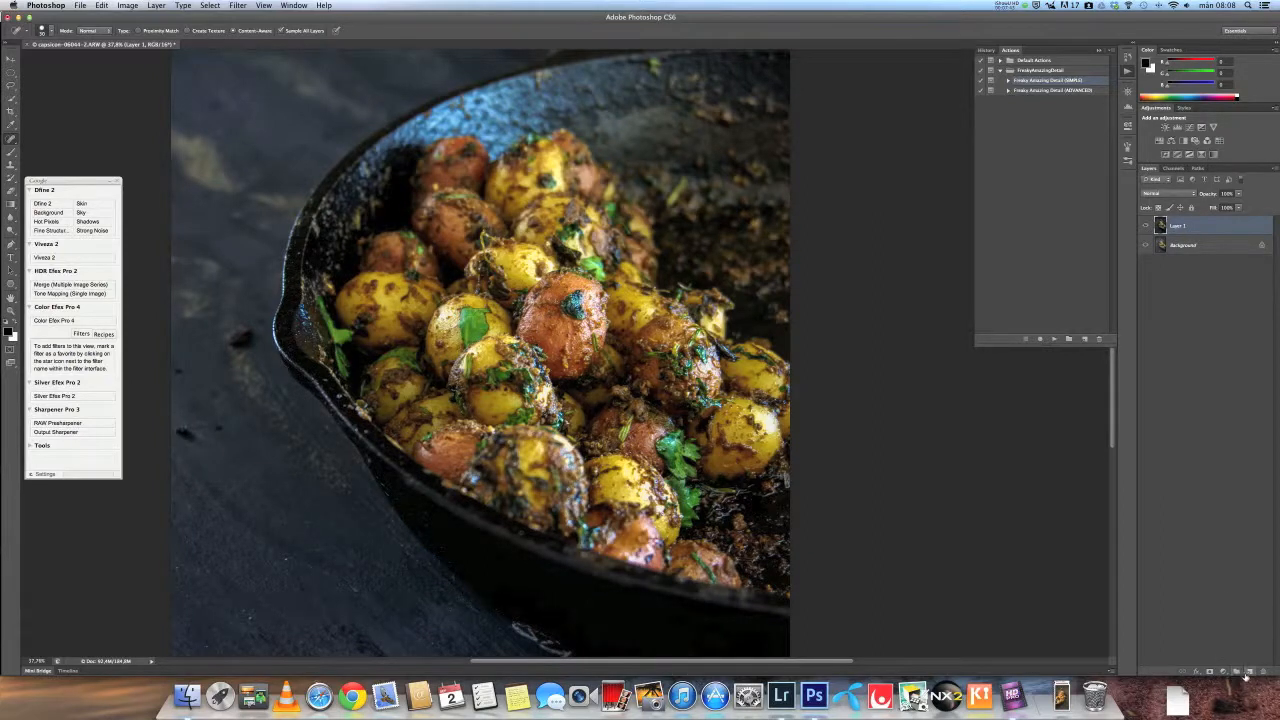
- Add a black hide-all mask to Layer 1 and set up the Brush at 30% opacity with a larger size
alt+click(1211, 676)
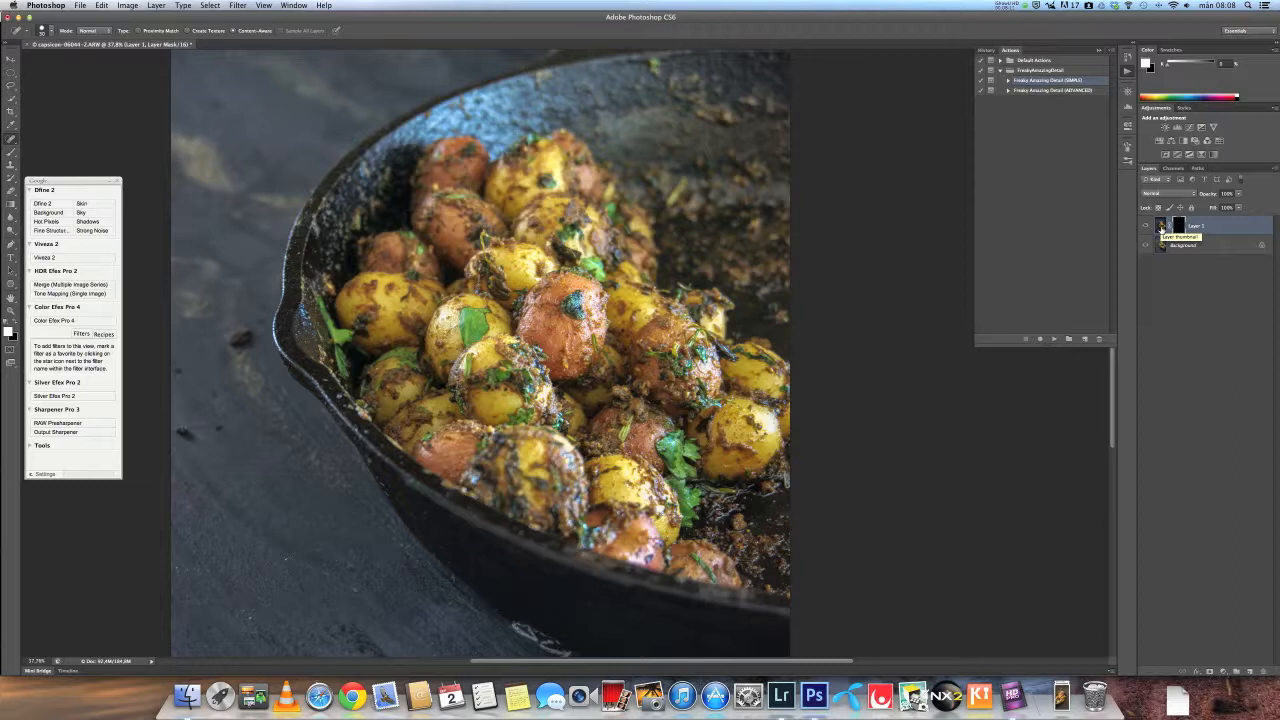
key(b)
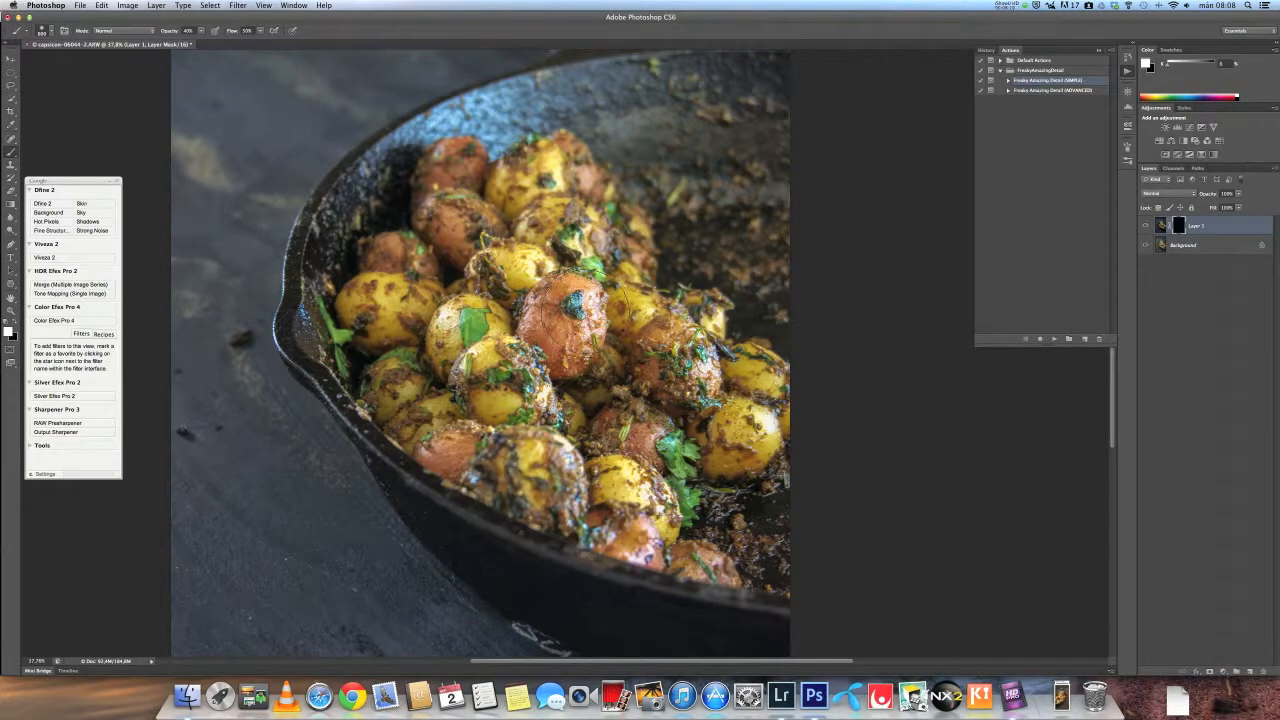
key(3)
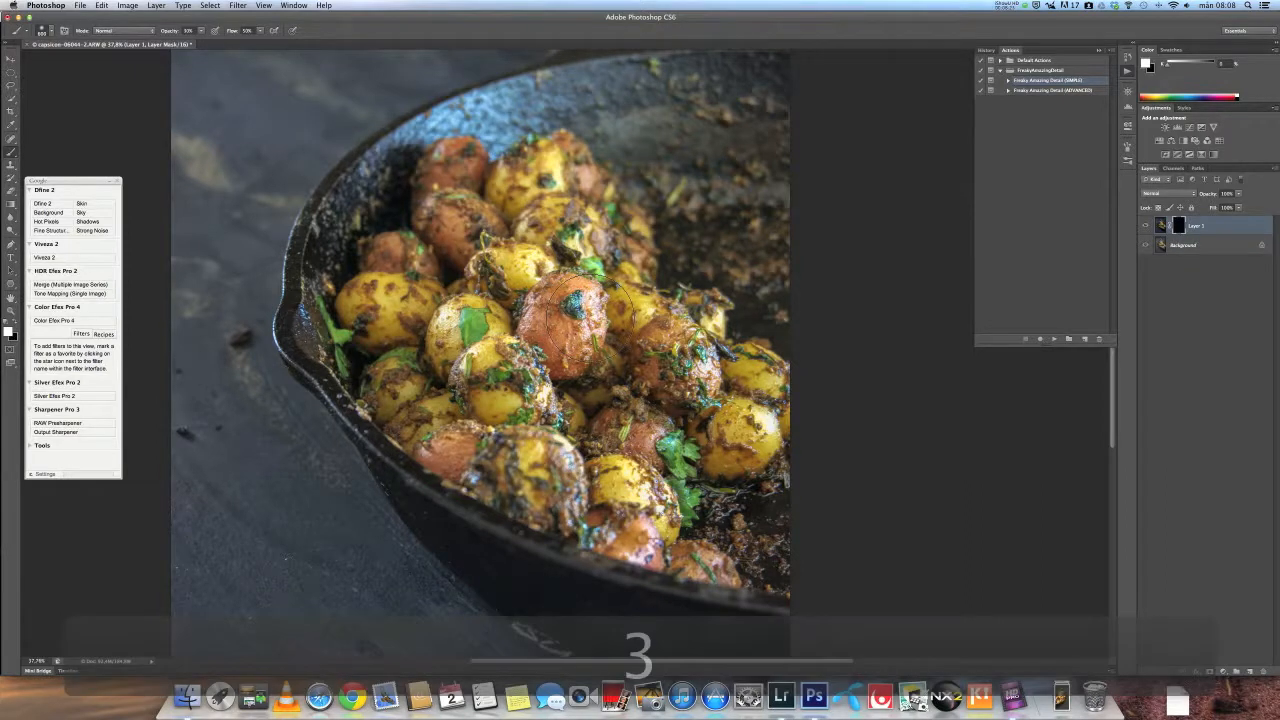
key(adiaeresis)
key(adiaeresis)
key(adiaeresis)
key(adiaeresis)
key(adiaeresis)
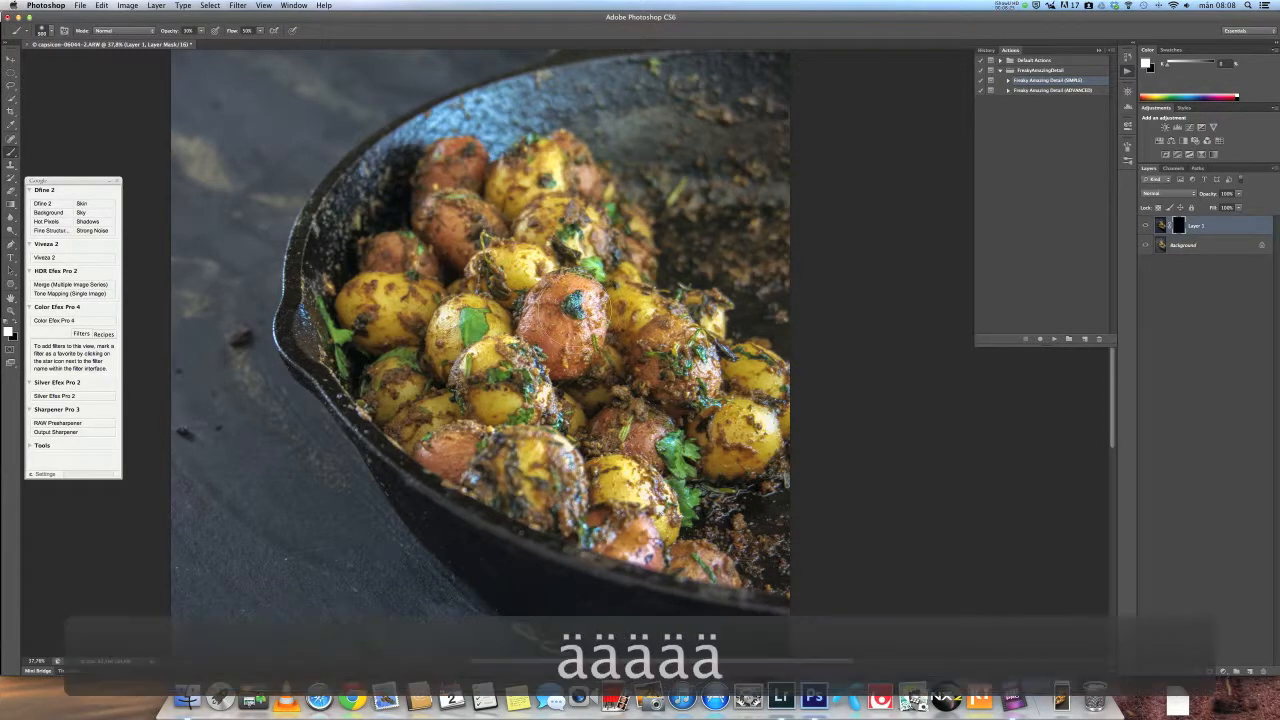
key(adiaeresis)
key(adiaeresis)
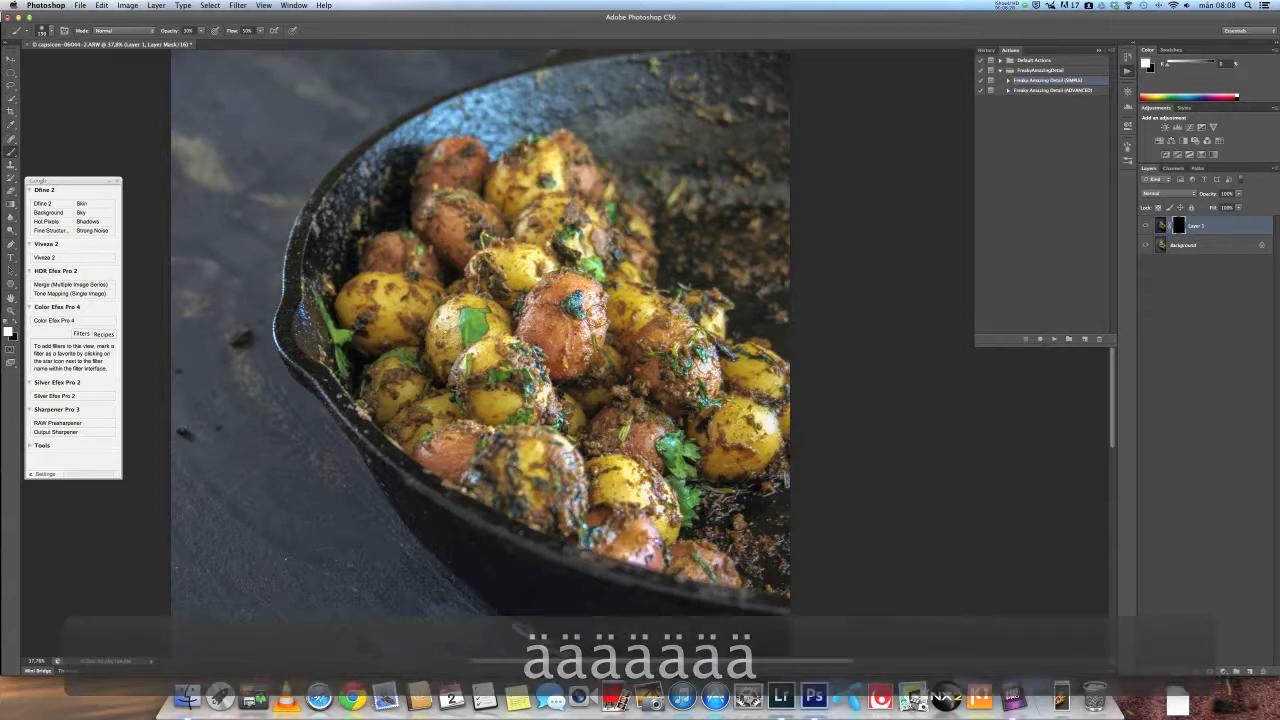
- Paint white at 60% opacity in the mask over the potatoes at 100% zoom to reveal the Levels darkening
key(super+1)
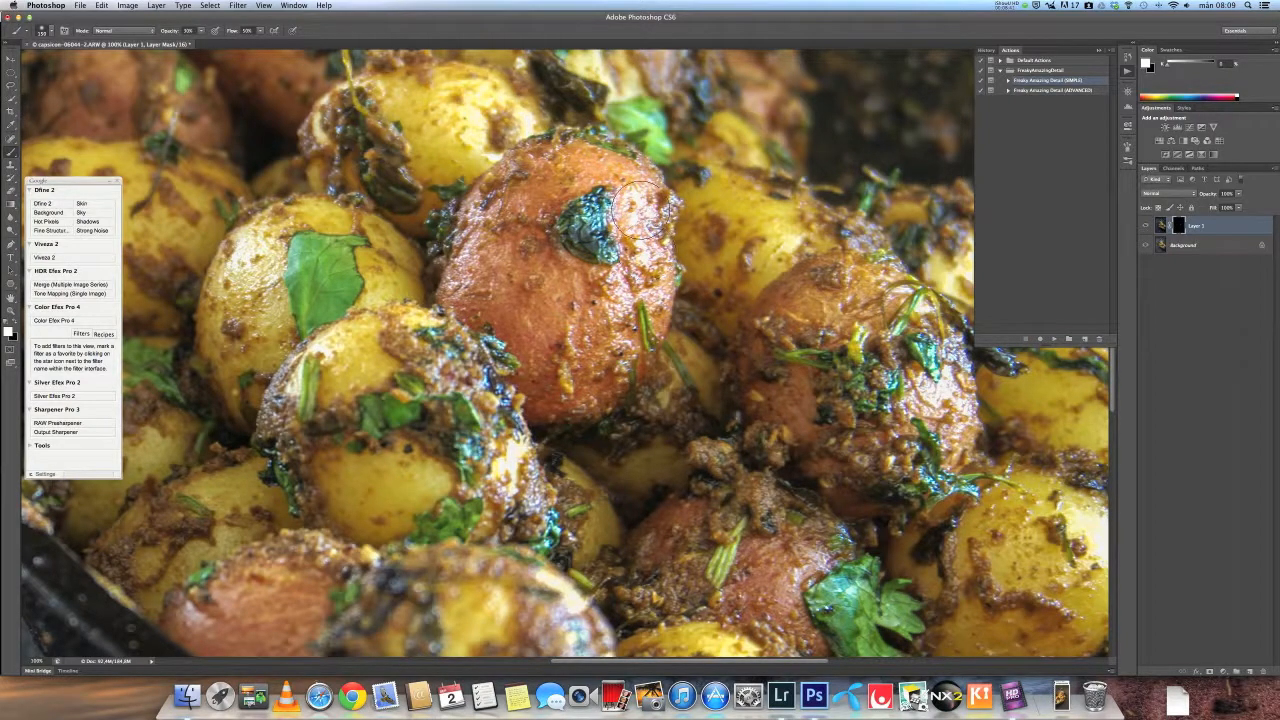
key(6)
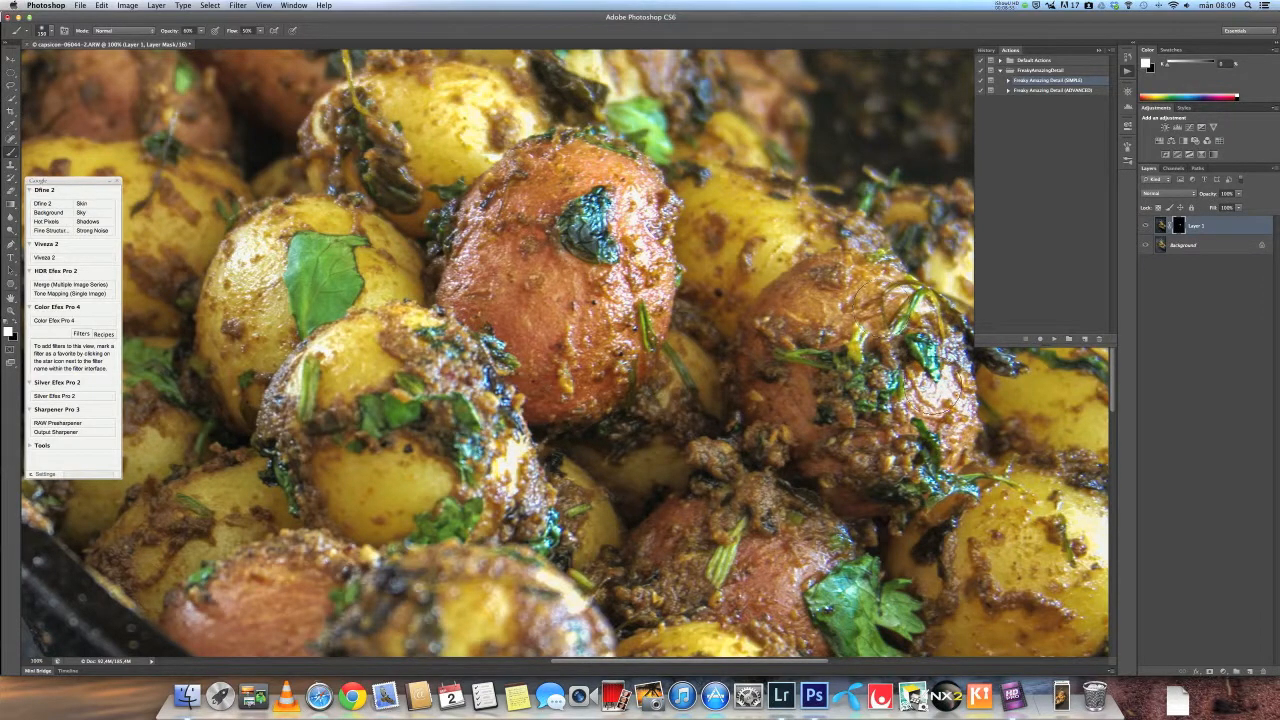
mouse_move(248, 258)
mouse_down()
mouse_move(236, 300)
mouse_move(258, 260)
mouse_move(232, 340)
mouse_move(243, 262)
mouse_move(232, 300)
mouse_move(260, 250)
mouse_move(240, 262)
mouse_move(250, 340)
mouse_move(247, 290)
mouse_move(256, 246)
mouse_up()
mouse_move(474, 123)
mouse_down()
mouse_move(510, 117)
mouse_move(486, 125)
mouse_move(452, 88)
mouse_move(475, 100)
mouse_move(453, 90)
mouse_move(471, 87)
mouse_move(500, 135)
mouse_up()
mouse_move(508, 460)
mouse_down()
mouse_move(443, 352)
mouse_move(449, 369)
mouse_up()
mouse_move(506, 483)
mouse_down()
mouse_move(471, 469)
mouse_move(507, 459)
mouse_move(519, 489)
mouse_move(508, 458)
mouse_up()
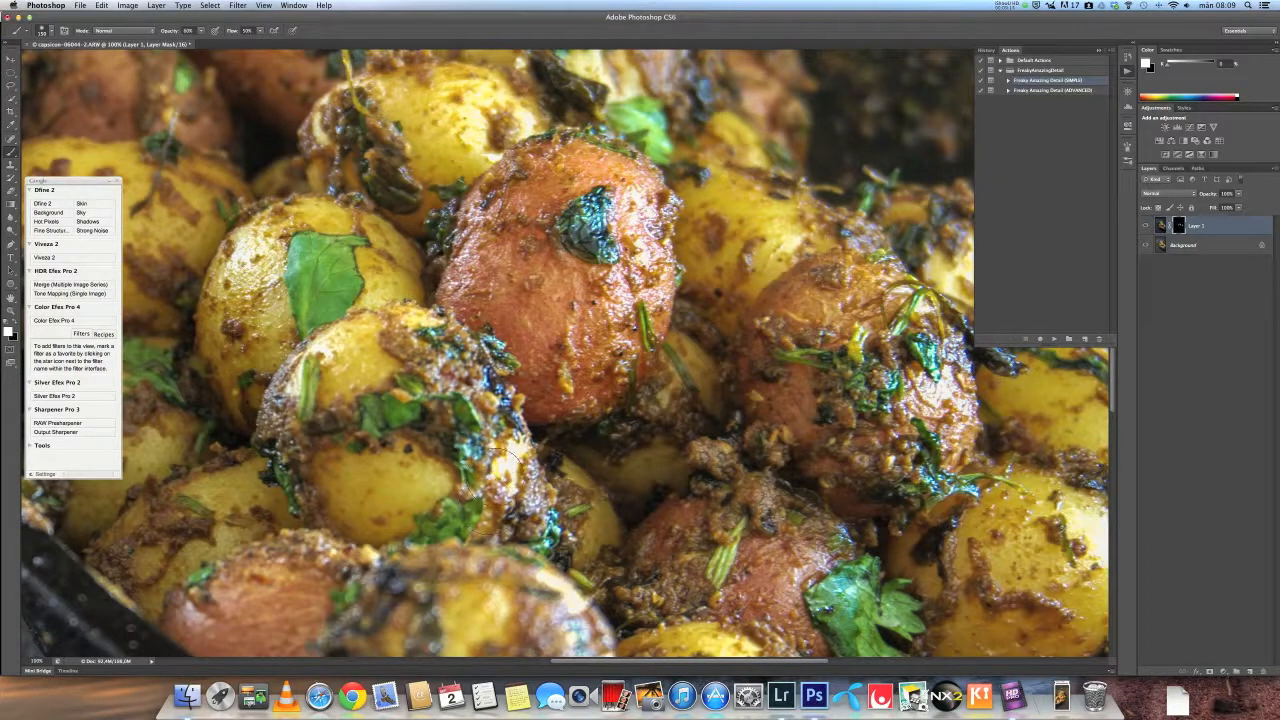
mouse_move(349, 350)
mouse_down()
mouse_move(334, 341)
mouse_move(345, 340)
mouse_move(298, 411)
mouse_up()
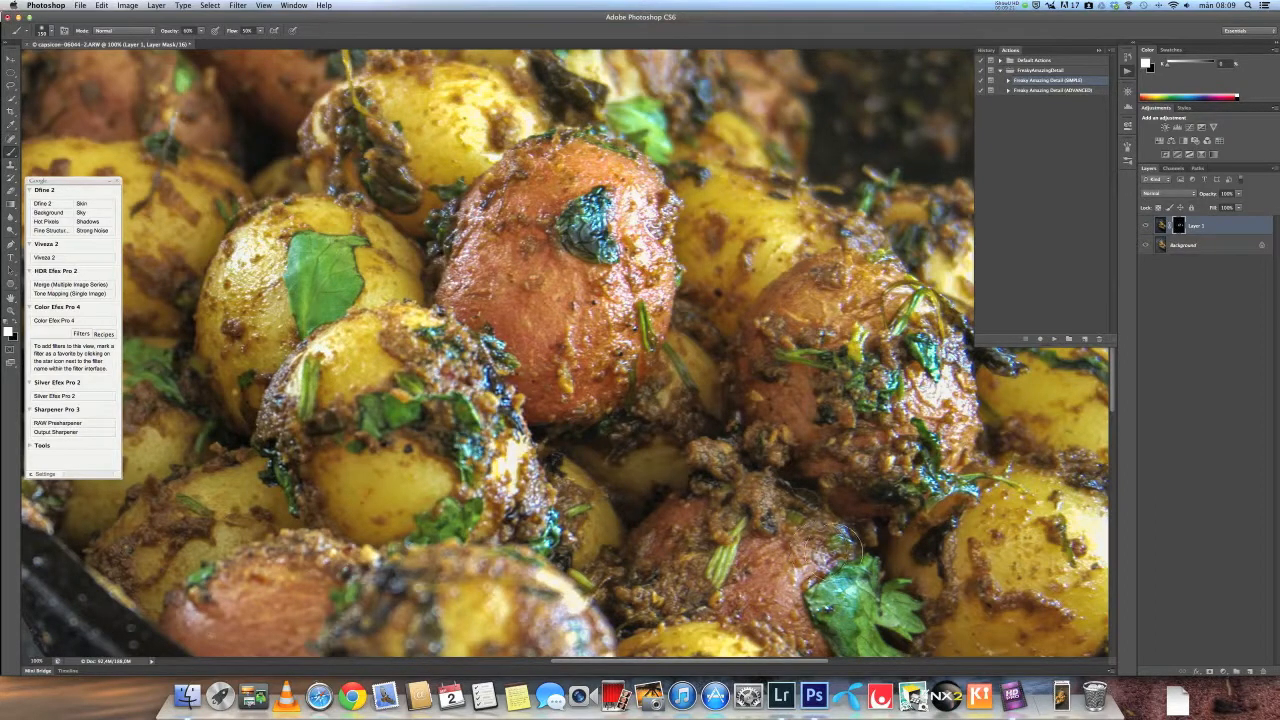
mouse_move(817, 563)
mouse_down()
mouse_move(828, 548)
mouse_move(815, 615)
mouse_move(828, 632)
mouse_move(811, 540)
mouse_move(823, 610)
mouse_up()
drag(1007, 500, 725, 461)
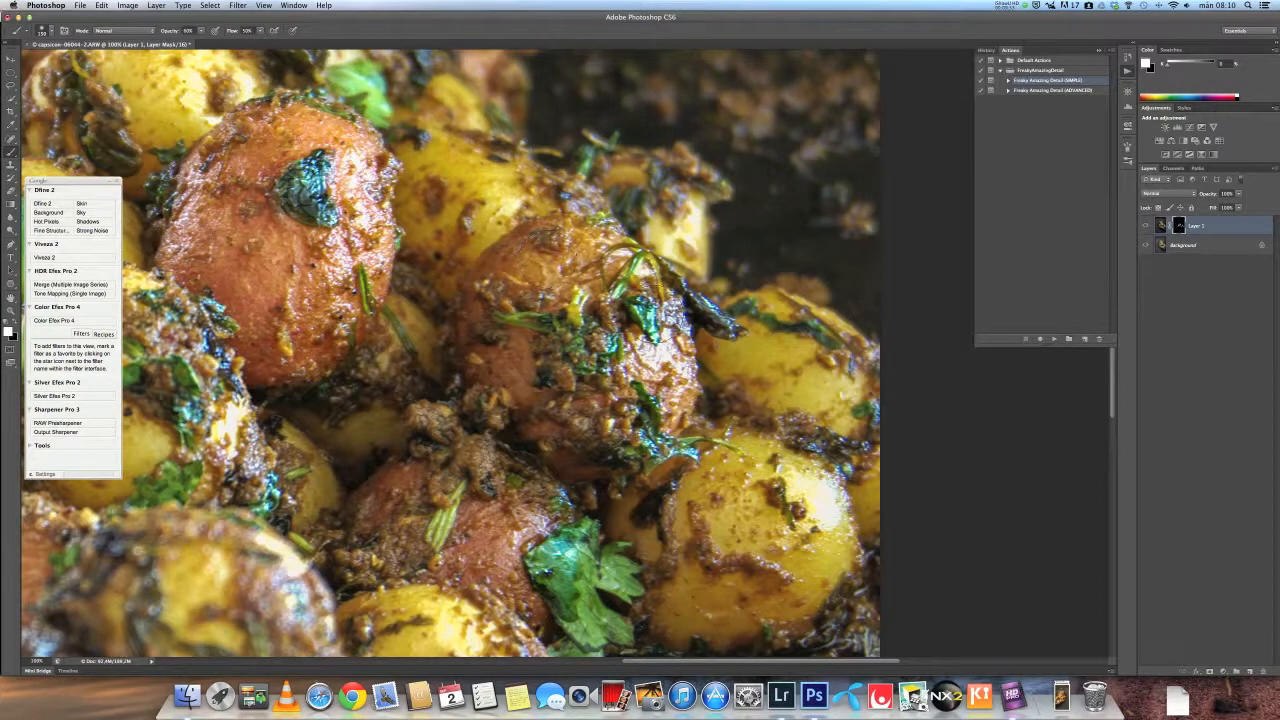
mouse_move(672, 225)
mouse_down()
mouse_move(690, 186)
mouse_move(658, 236)
mouse_move(680, 242)
mouse_up()
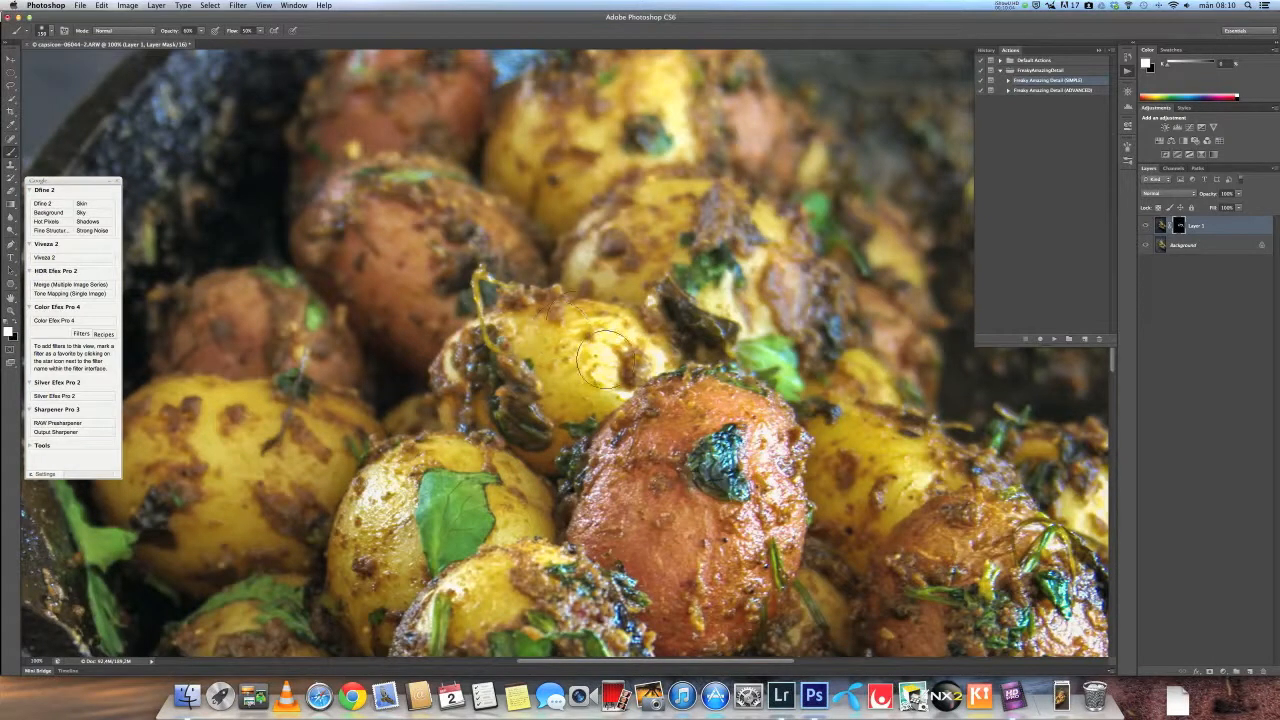
drag(529, 205, 576, 394)
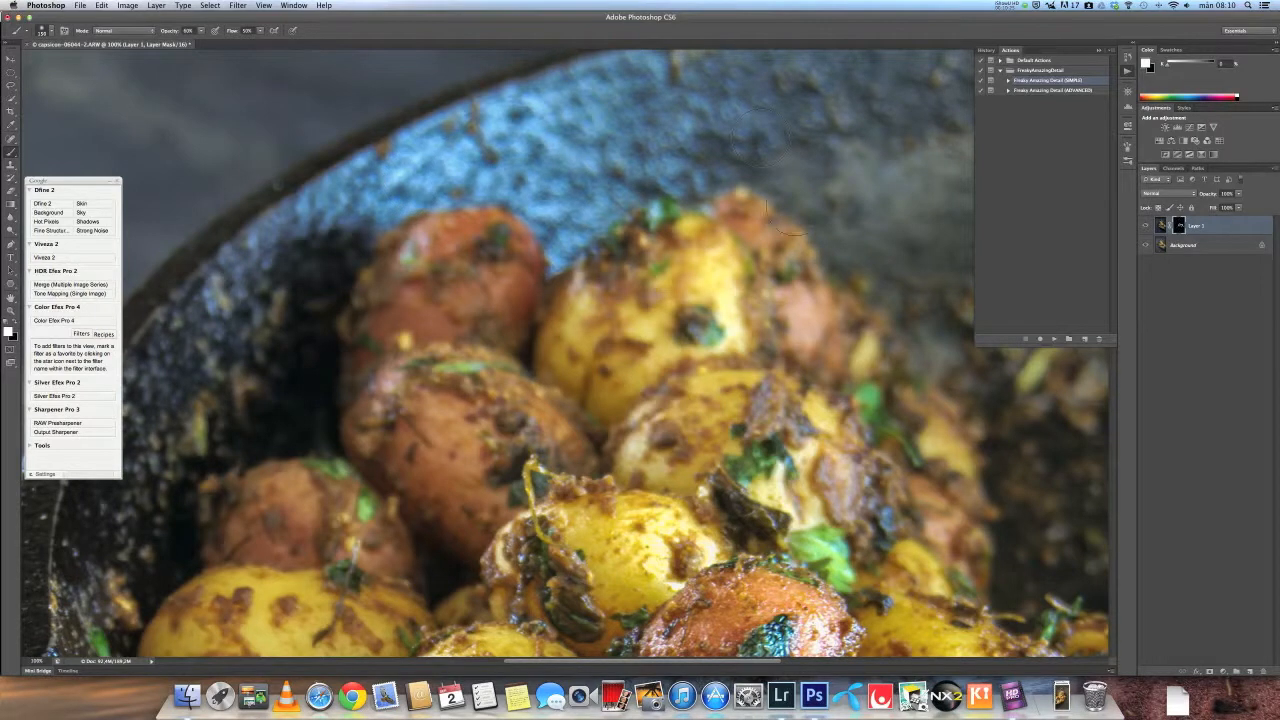
- Fit the image on screen and toggle Layer 1's visibility to compare the edit with the original
key(super+0)
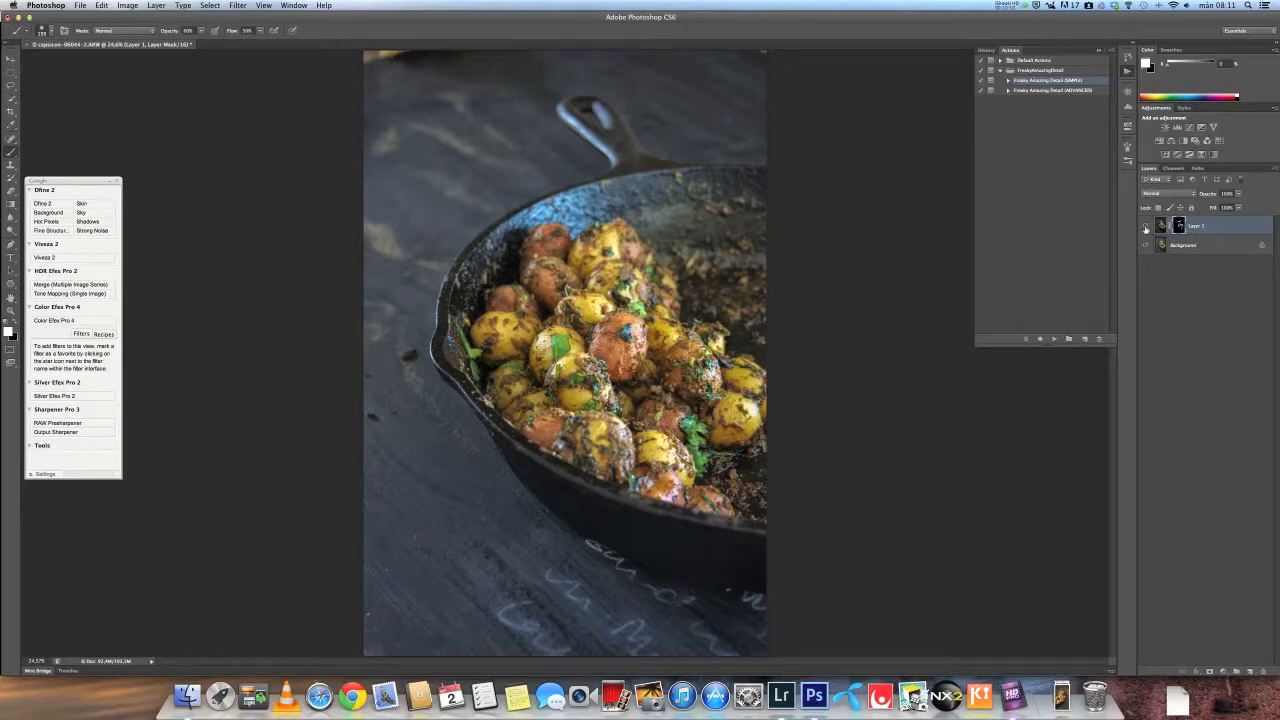
click(1146, 228)
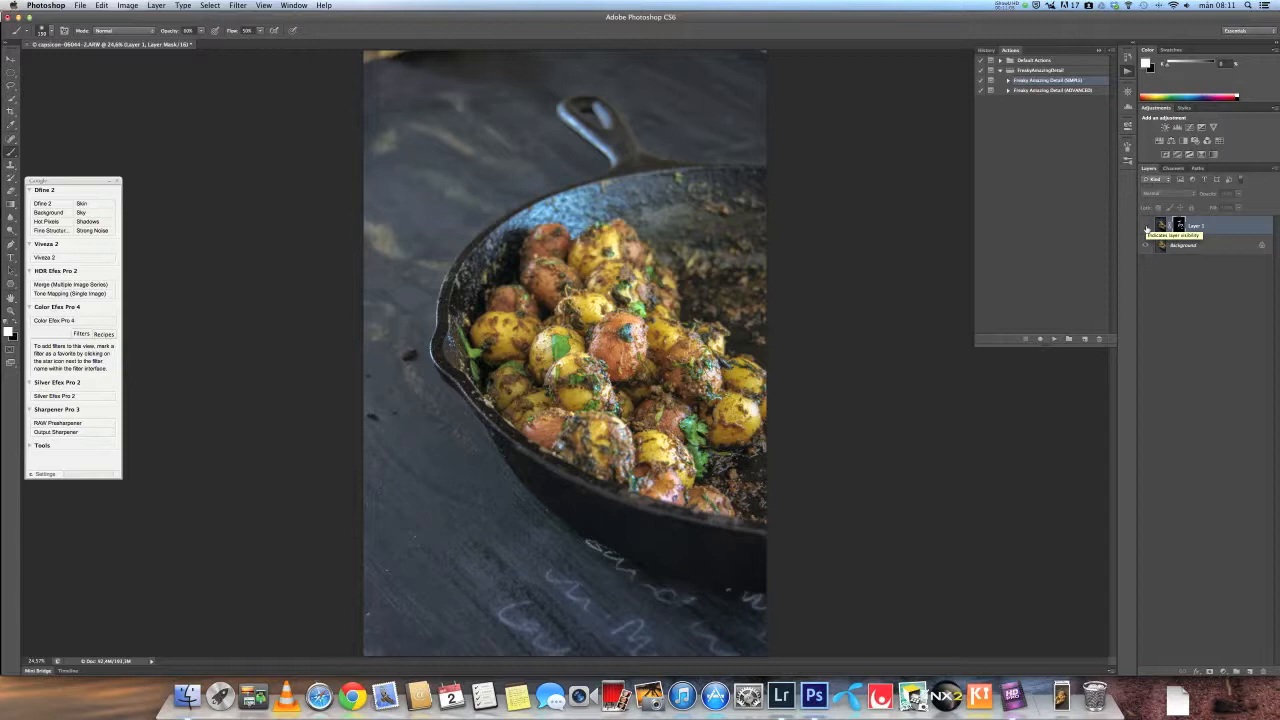
click(1147, 229)
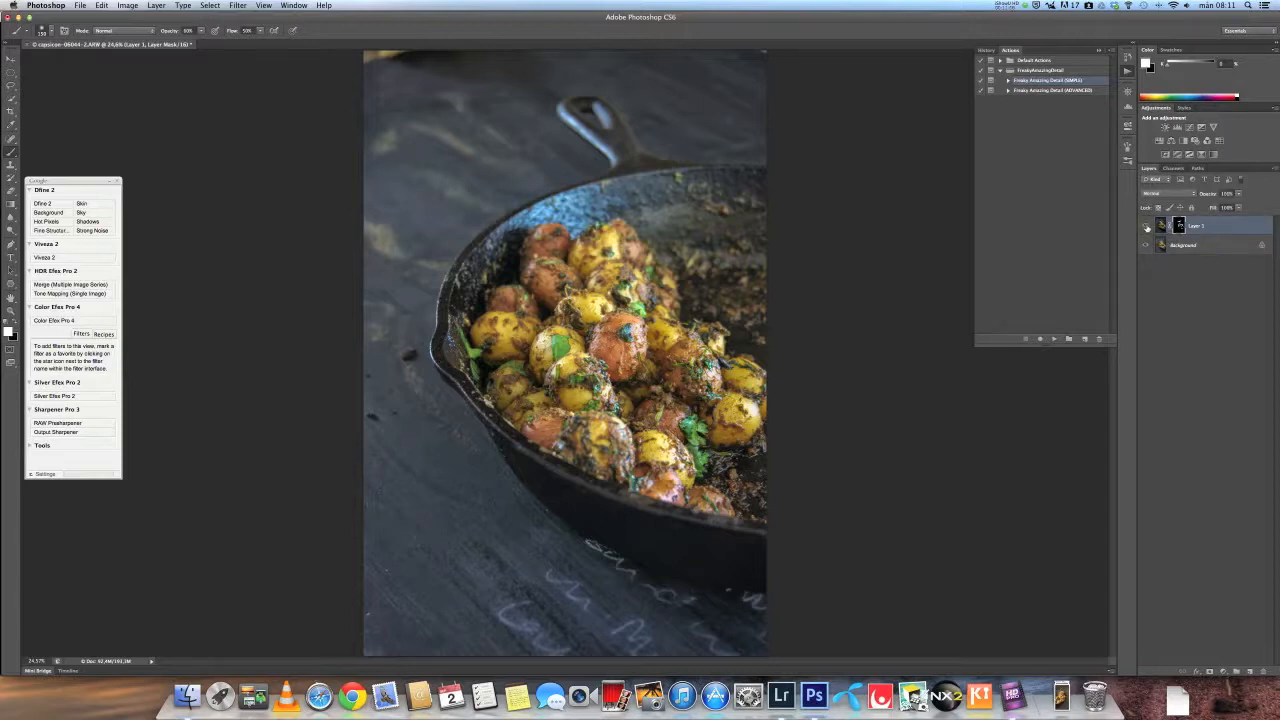
click(1148, 228)
click(1148, 228)
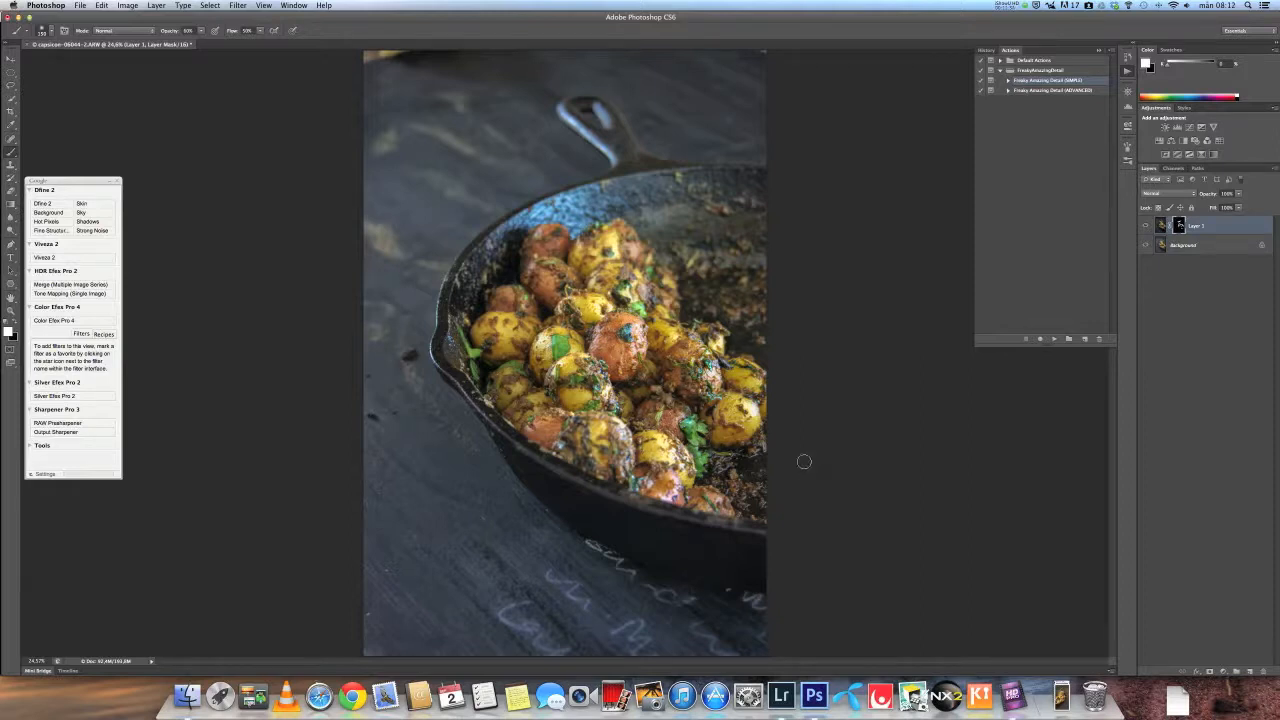
- Stamp all visible layers onto a new layer and open it in the Nik Collection Viveza 2 filter
key(alt+super+shift+e)
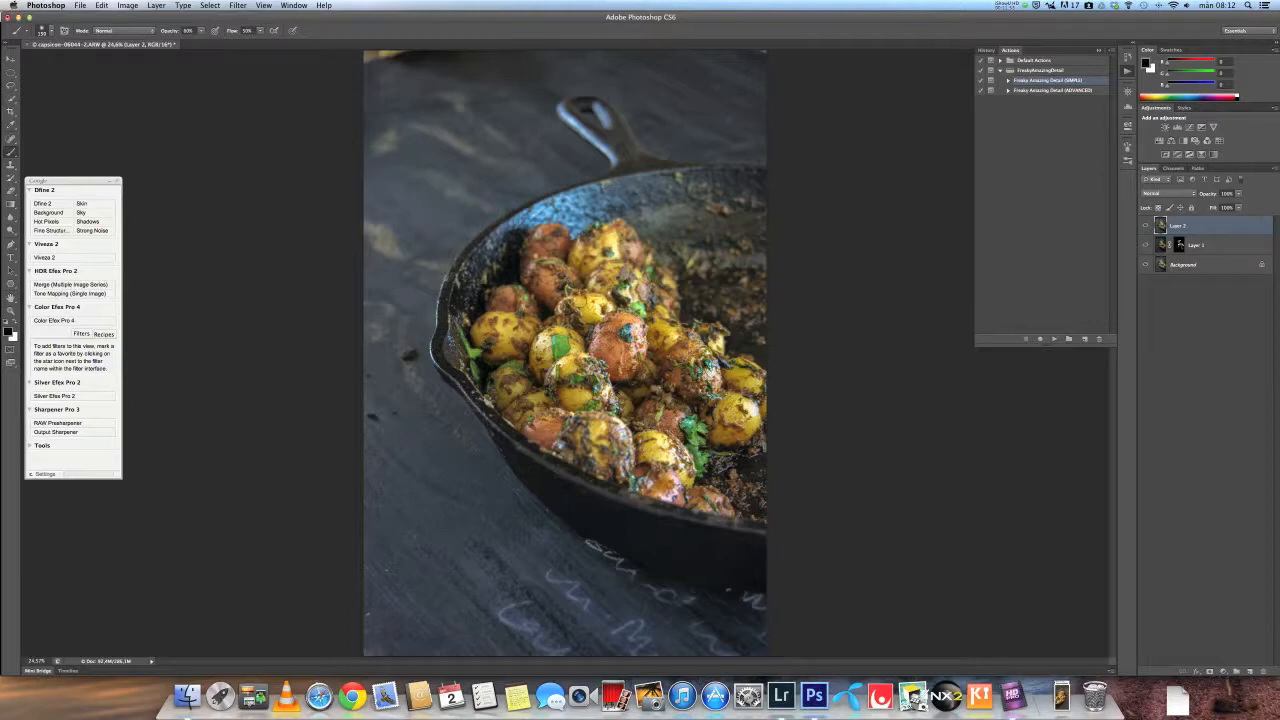
click(238, 6)
click(238, 6)
click(238, 6)
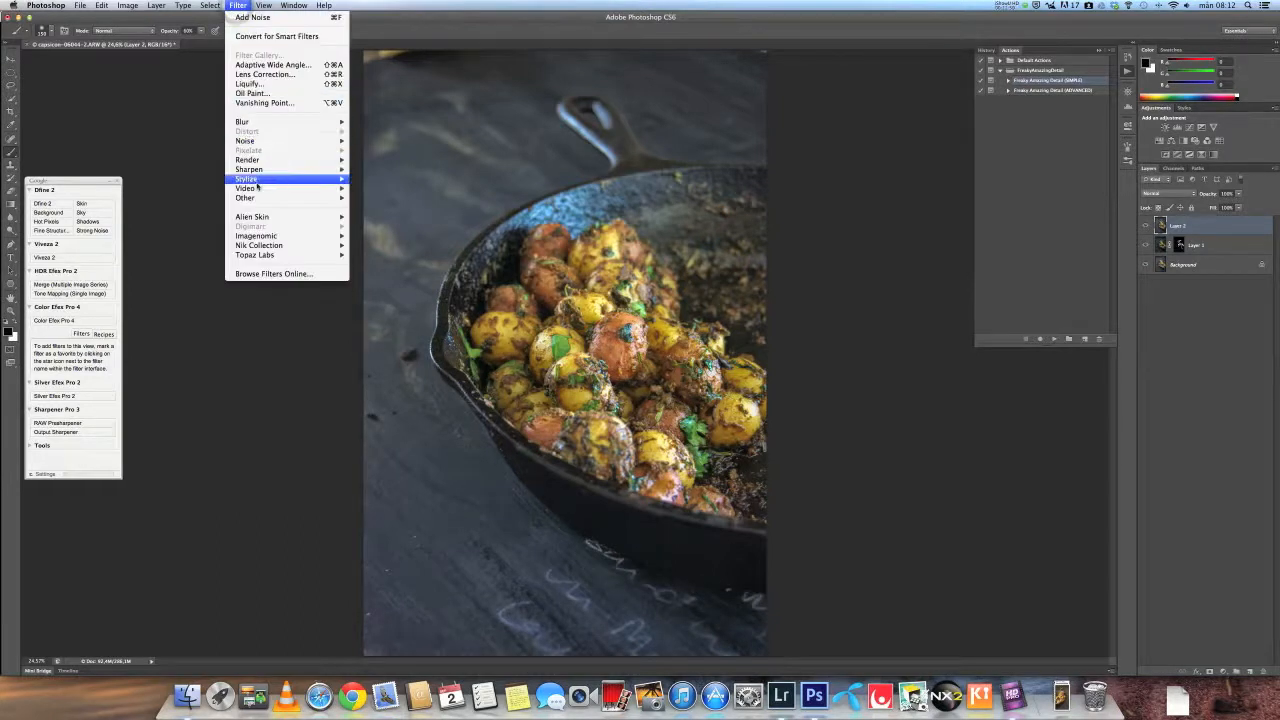
mouse_move(294, 247)
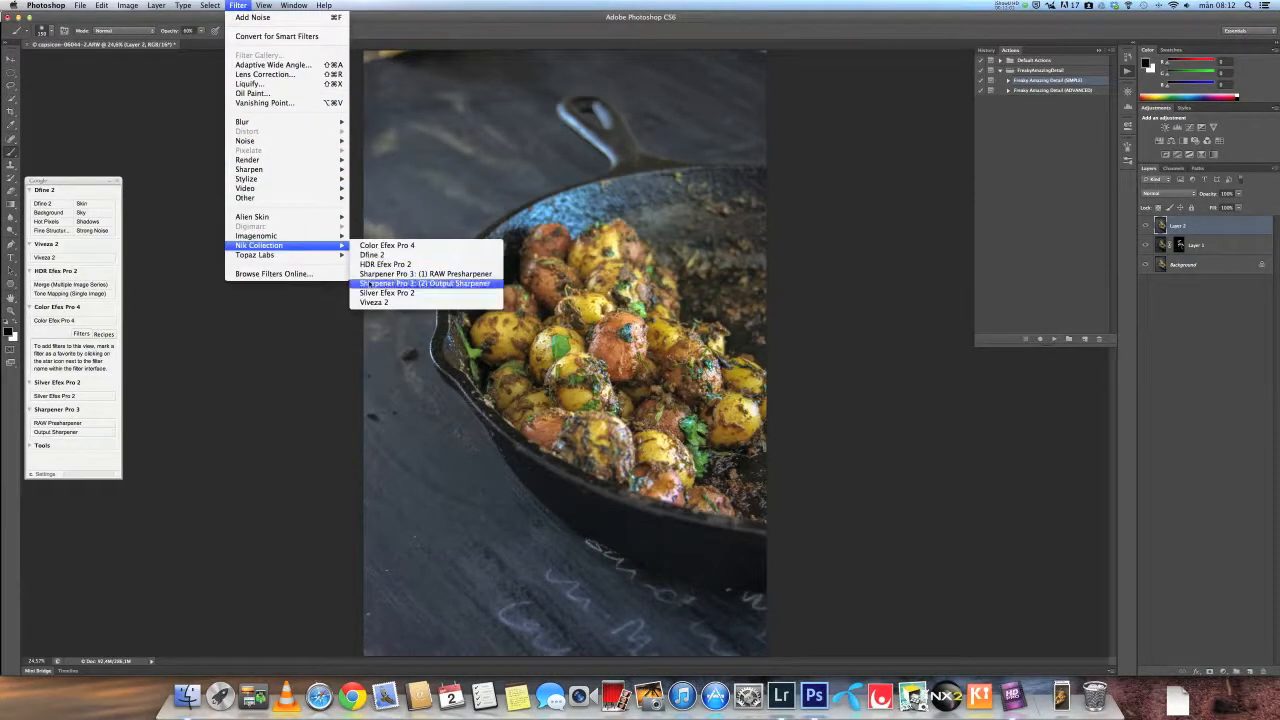
click(372, 302)
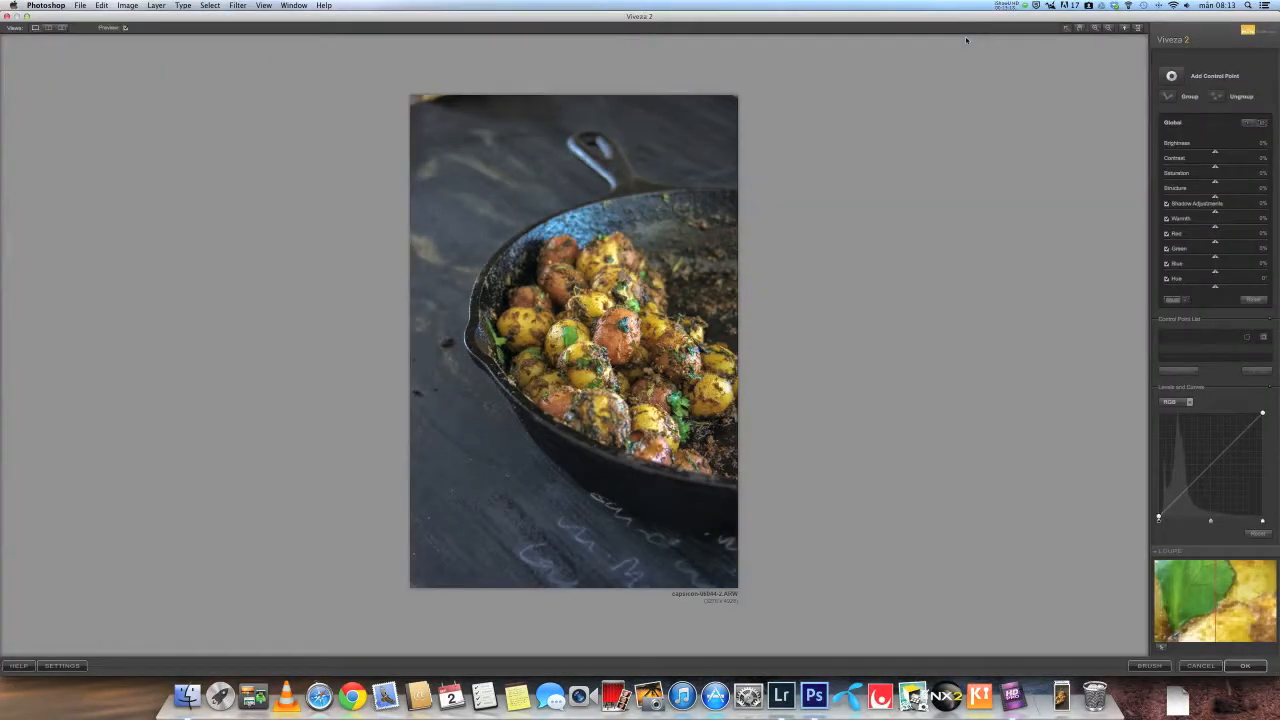
- Set Viveza's global Contrast to 5%
click(1262, 159)
text(5)
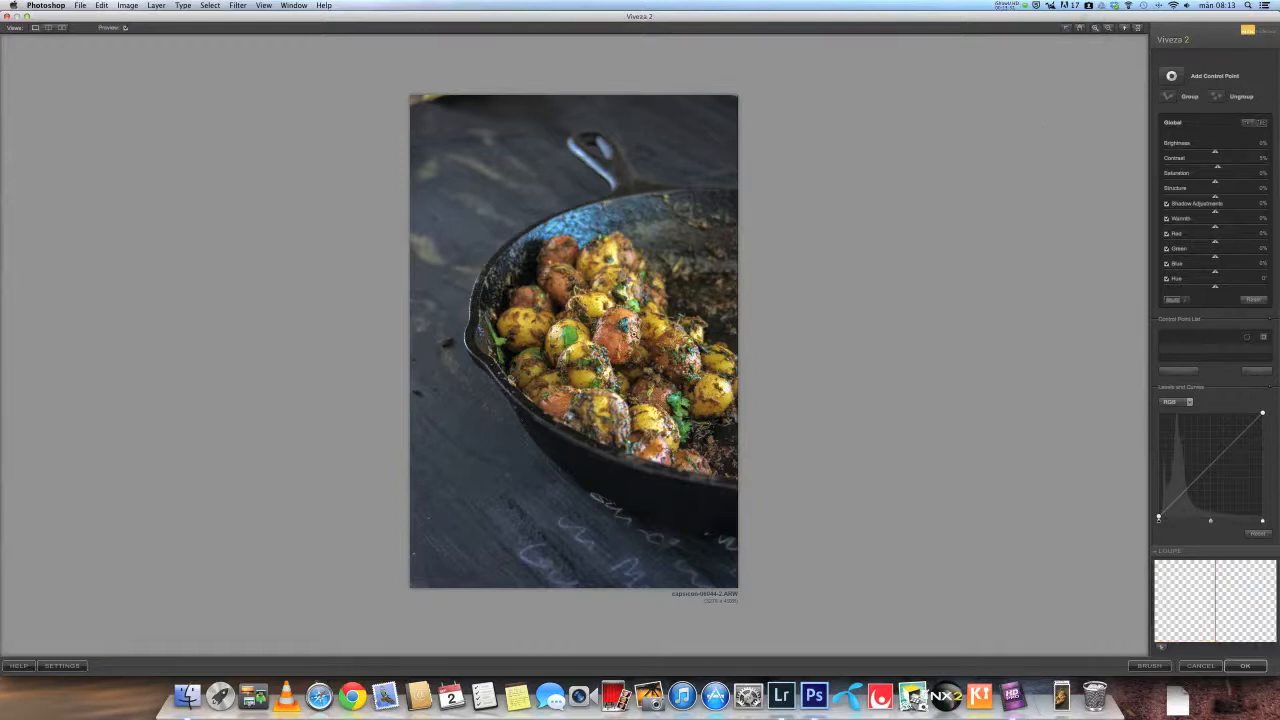
- Zoom to 100% and add a control point on the central red potato, adjusting its size and brightness
click(632, 335)
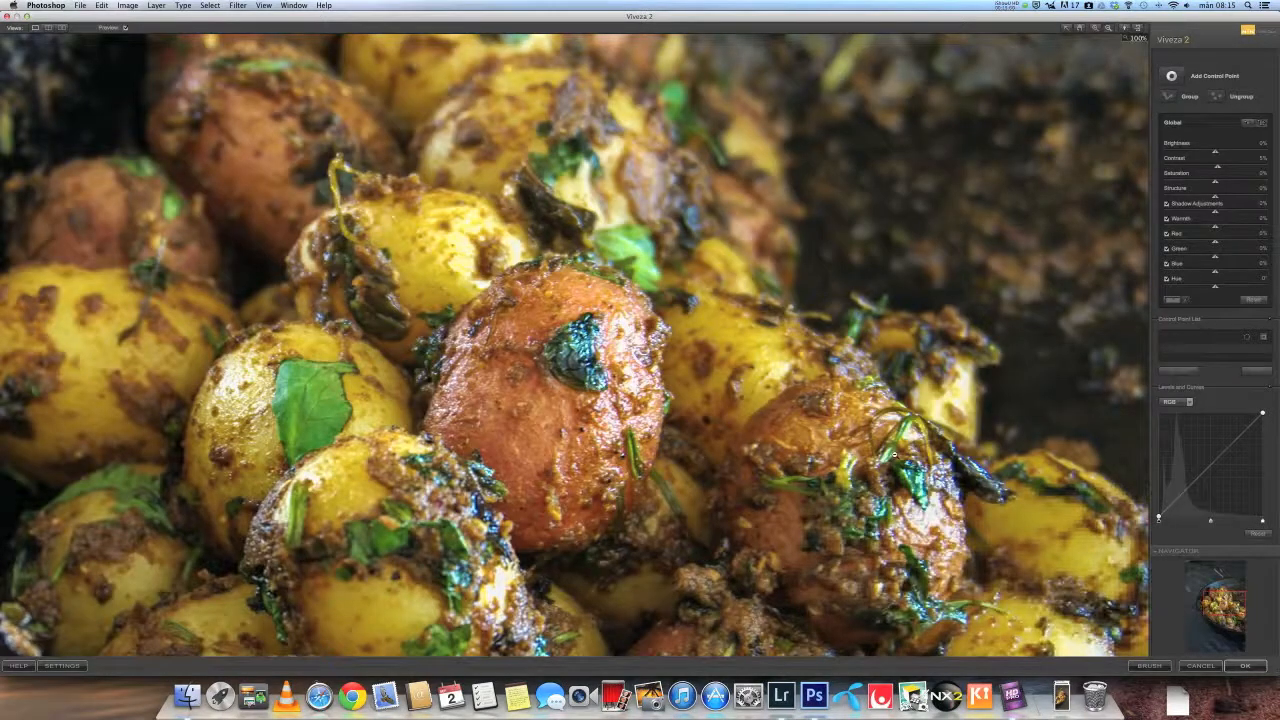
click(1173, 79)
click(636, 370)
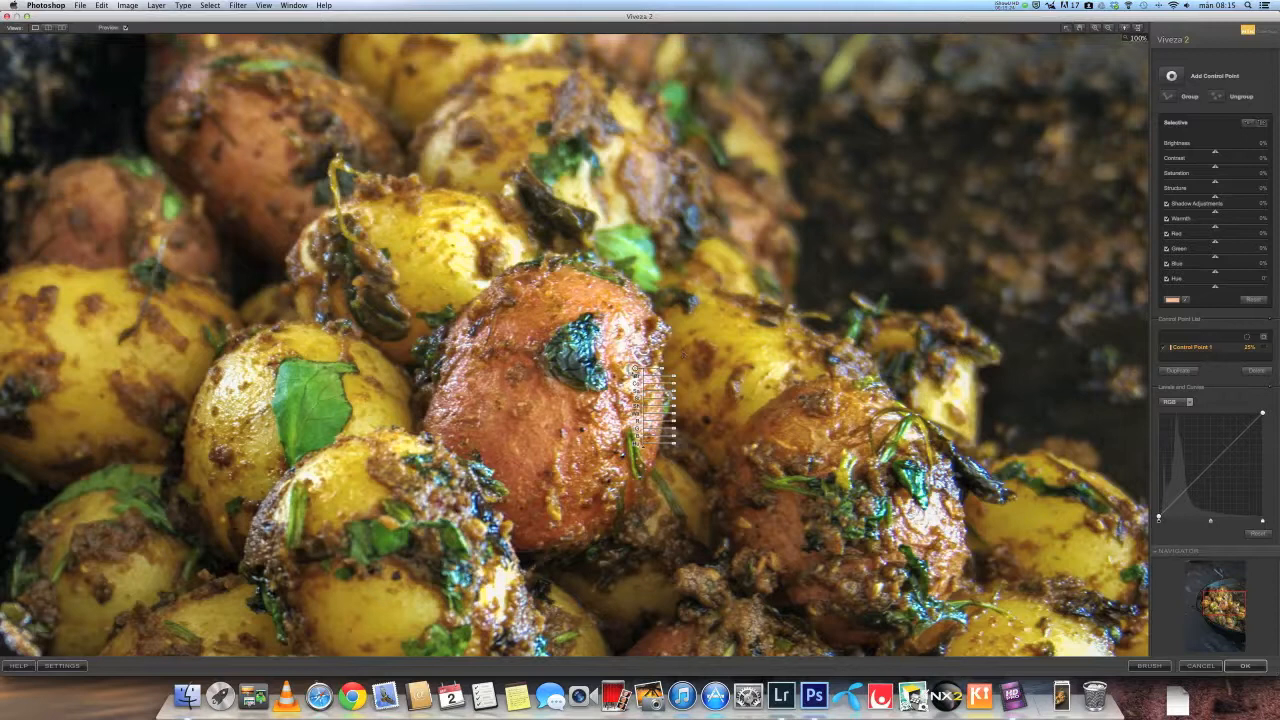
click(634, 369)
drag(634, 369, 659, 371)
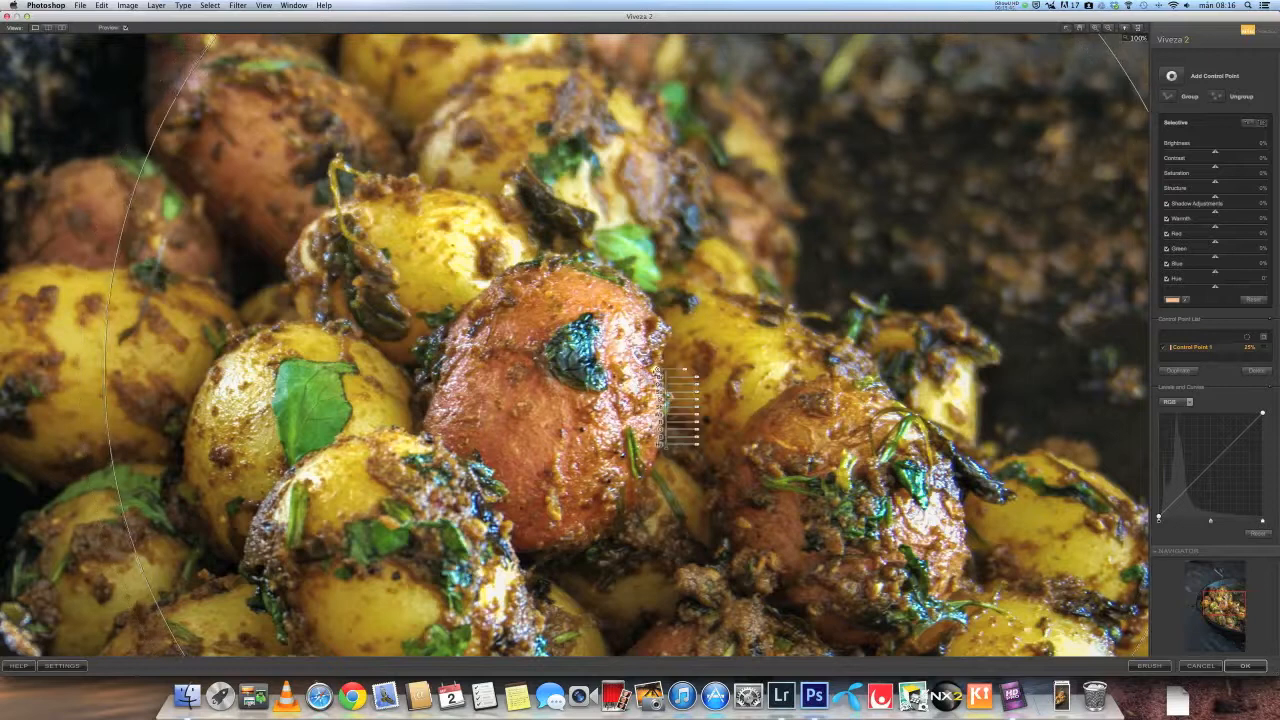
drag(657, 372, 633, 375)
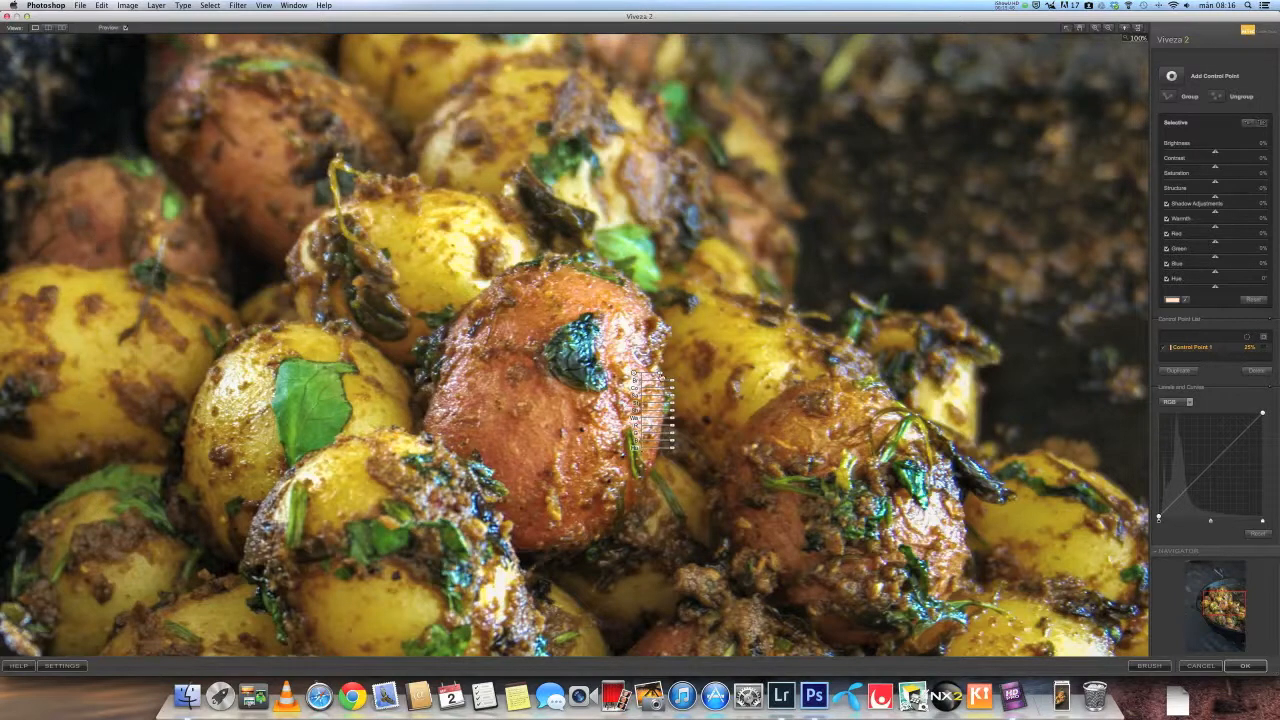
mouse_move(660, 374)
mouse_down()
mouse_move(697, 373)
mouse_move(655, 377)
mouse_up()
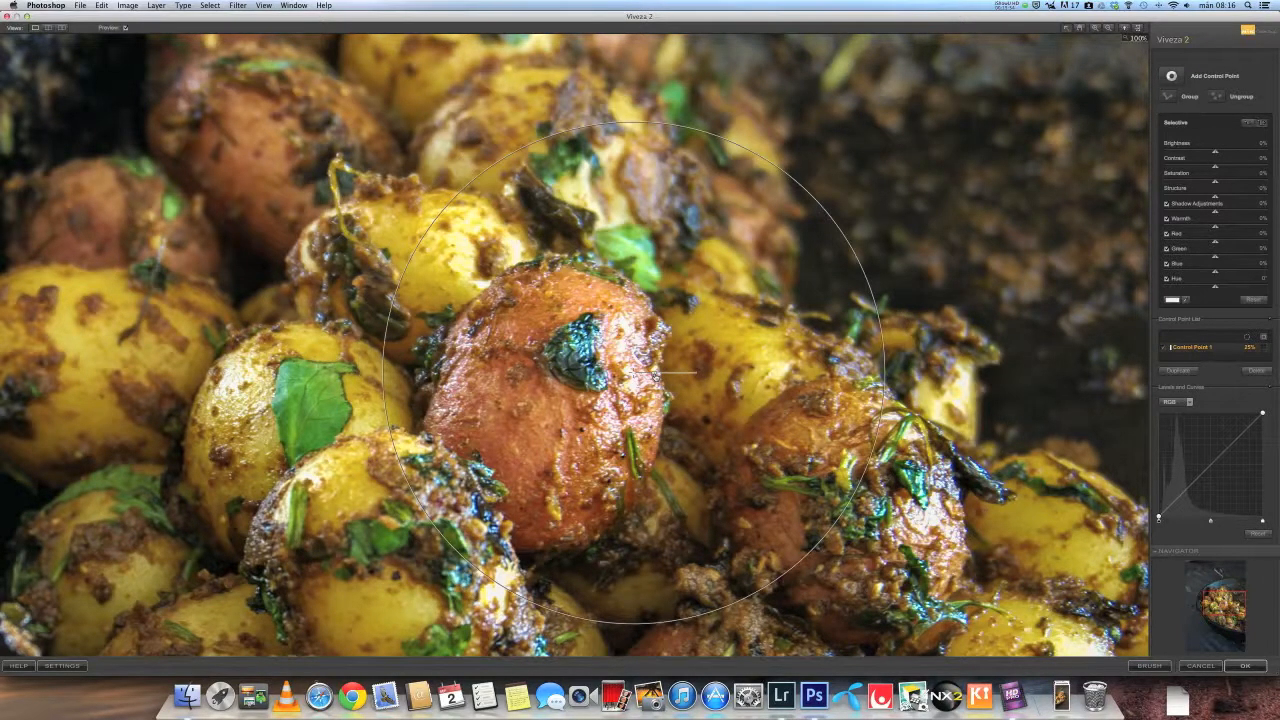
drag(655, 377, 655, 377)
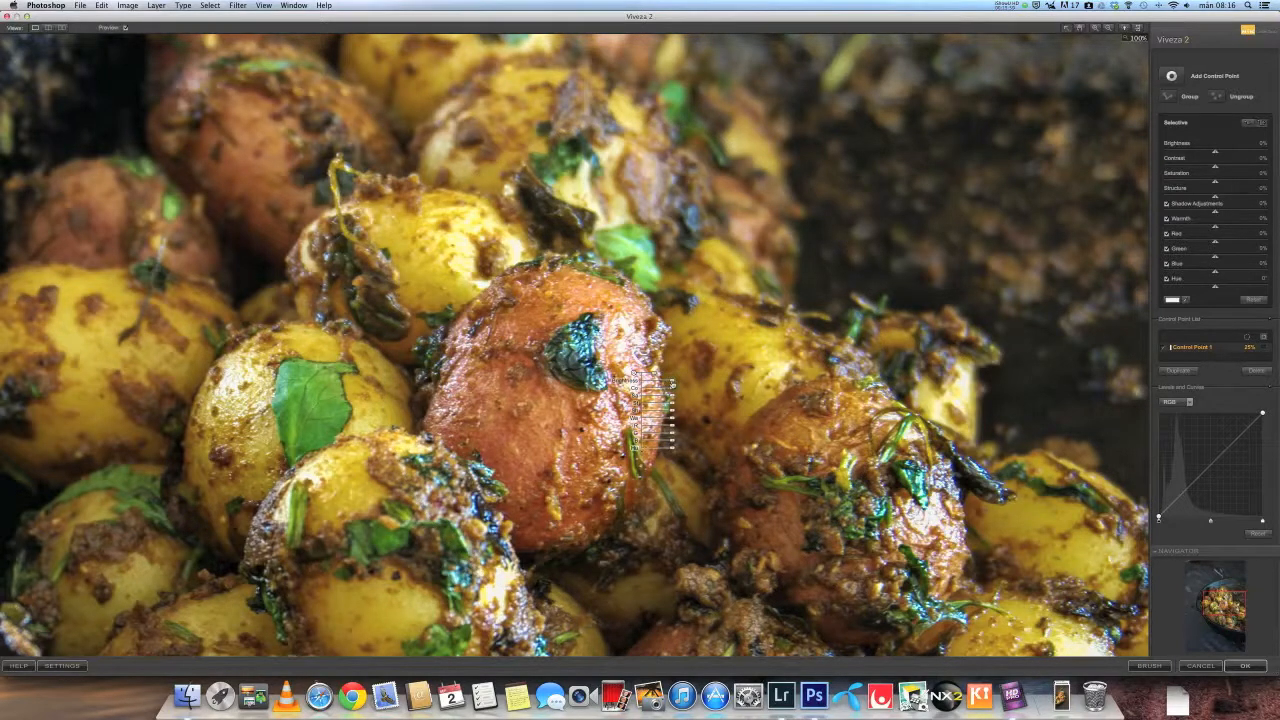
drag(669, 383, 668, 383)
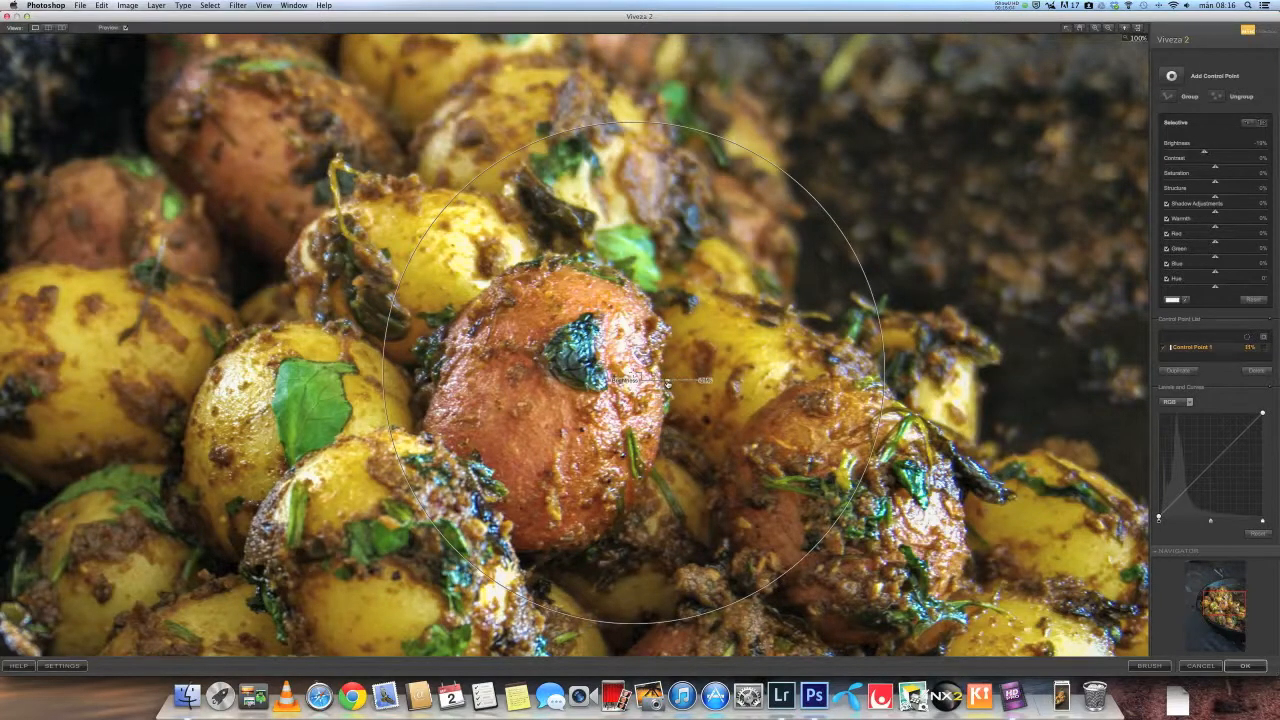
drag(667, 383, 668, 384)
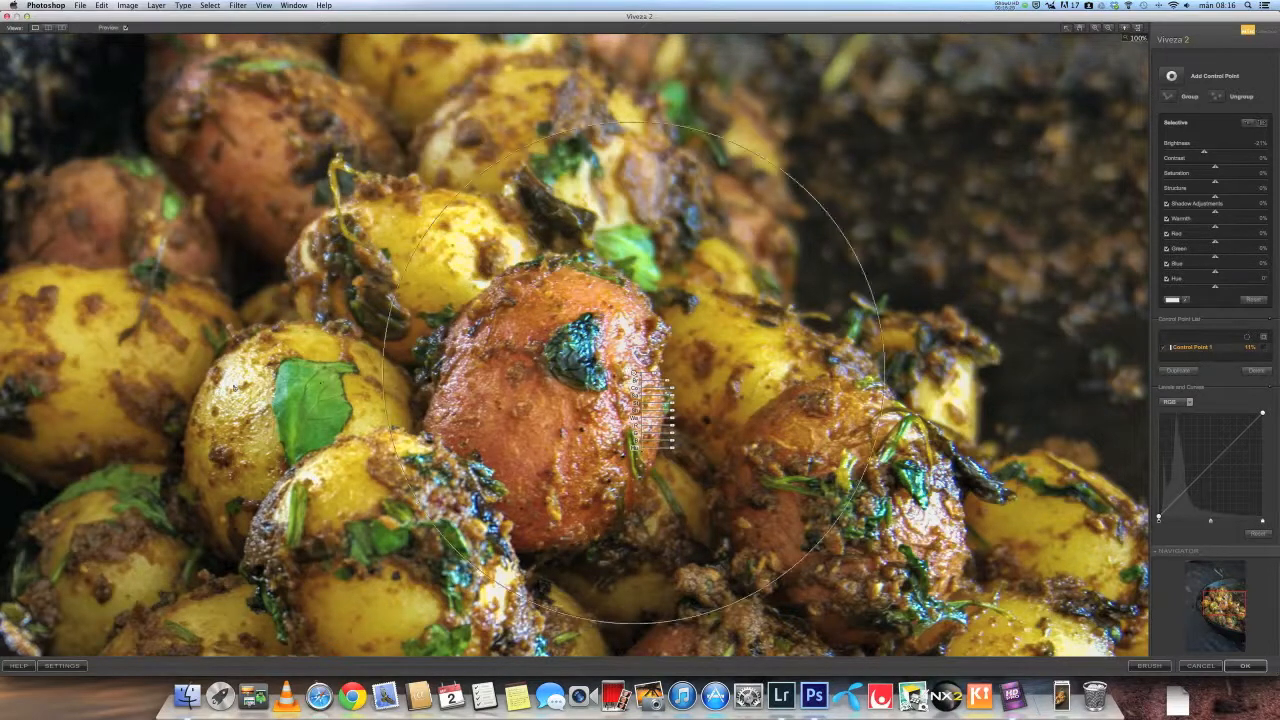
- Duplicate the control point onto the yellow potato at left, then toggle the preview to compare the adjustments
key(super+d)
drag(633, 374, 331, 383)
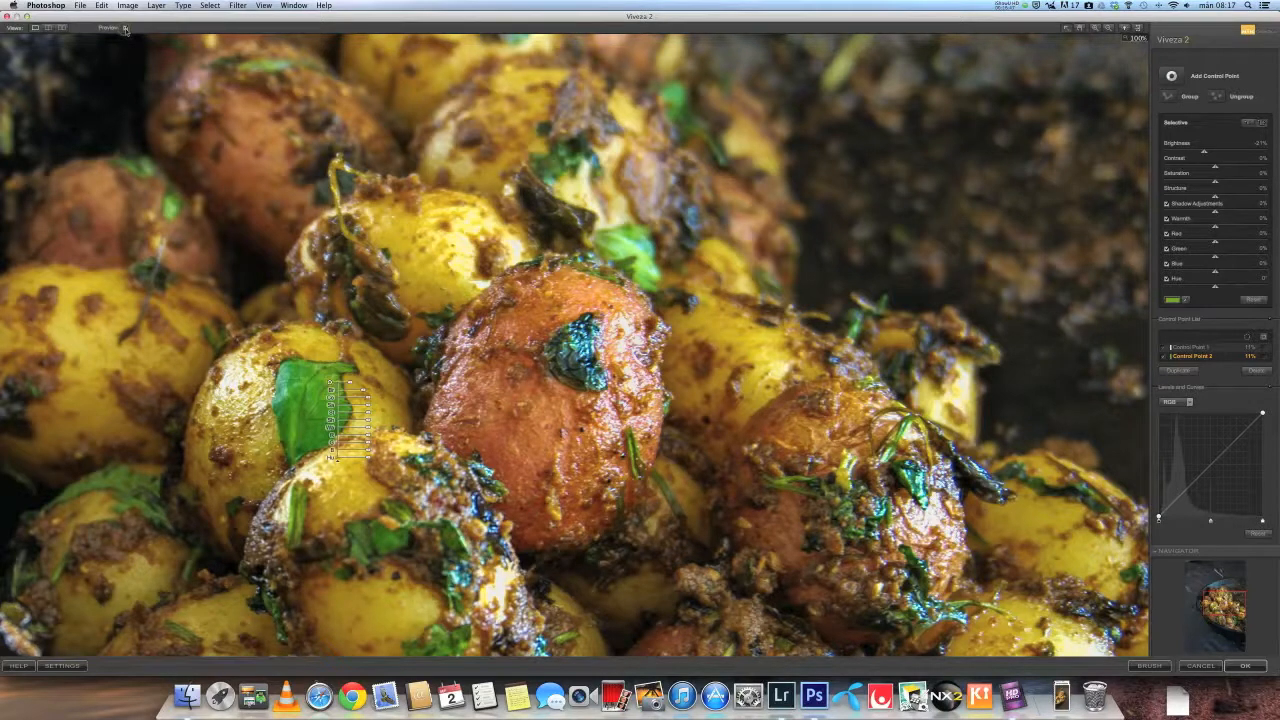
click(125, 28)
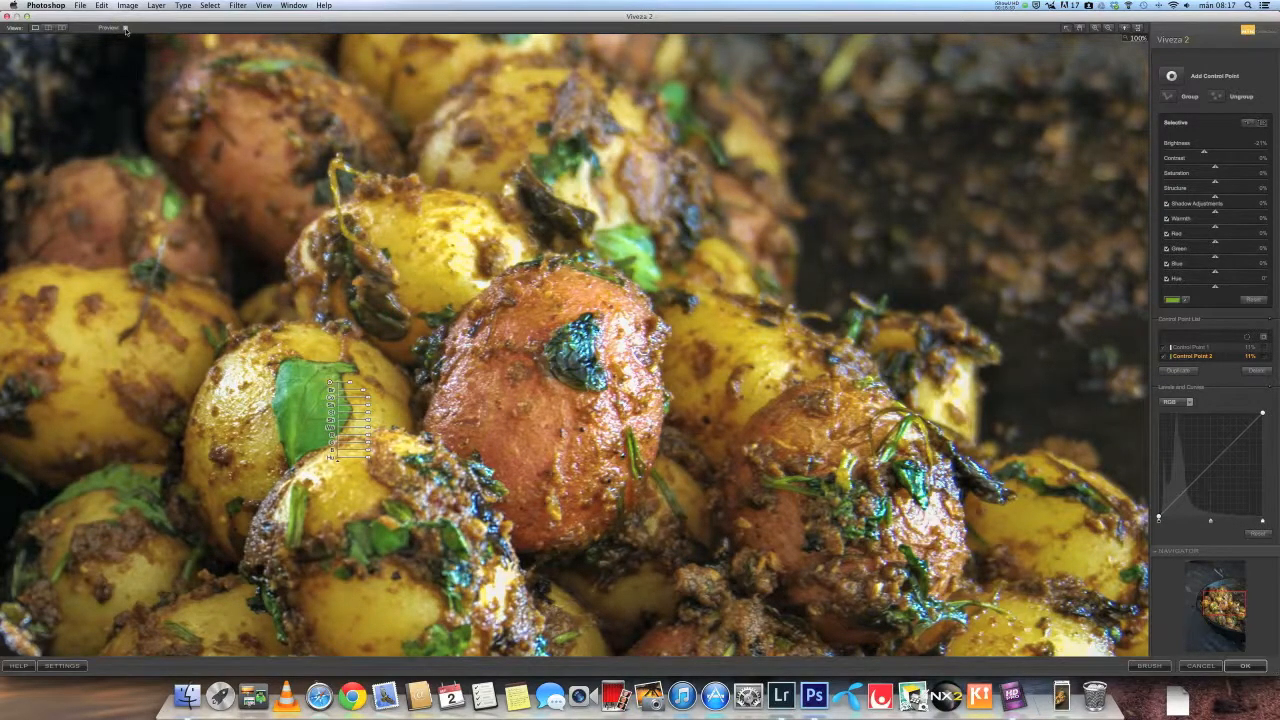
click(125, 28)
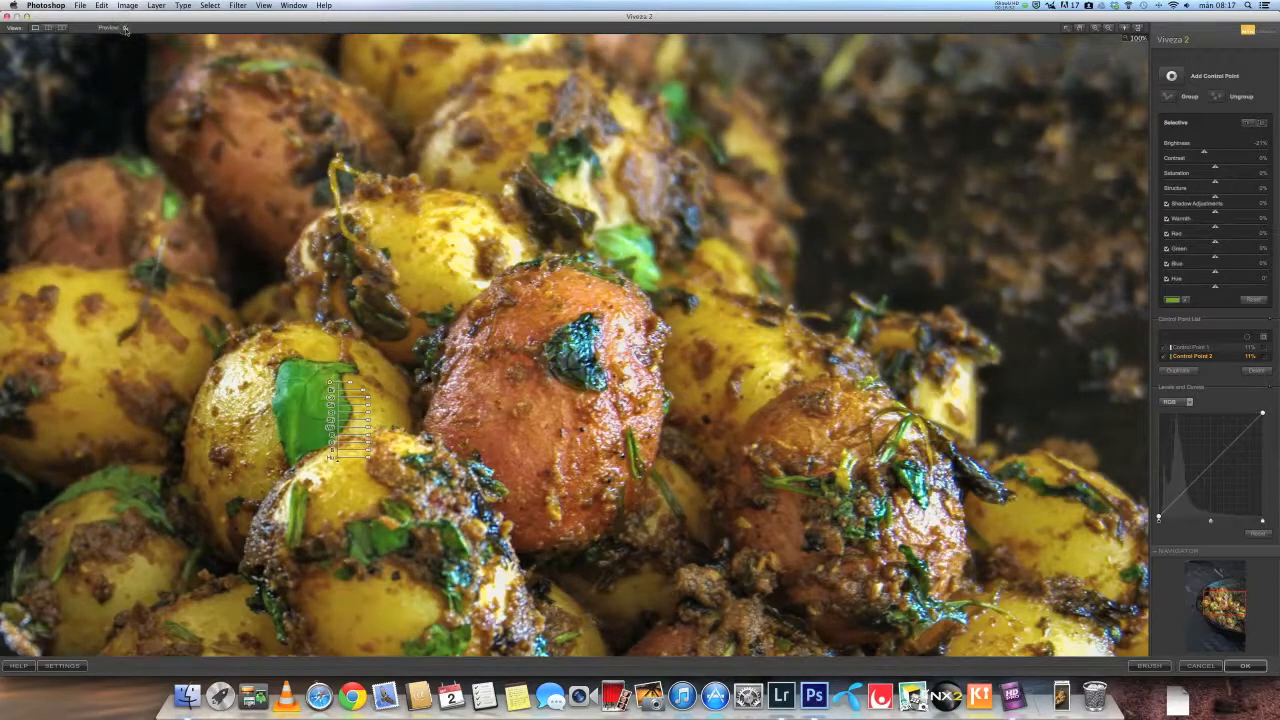
click(125, 28)
click(125, 28)
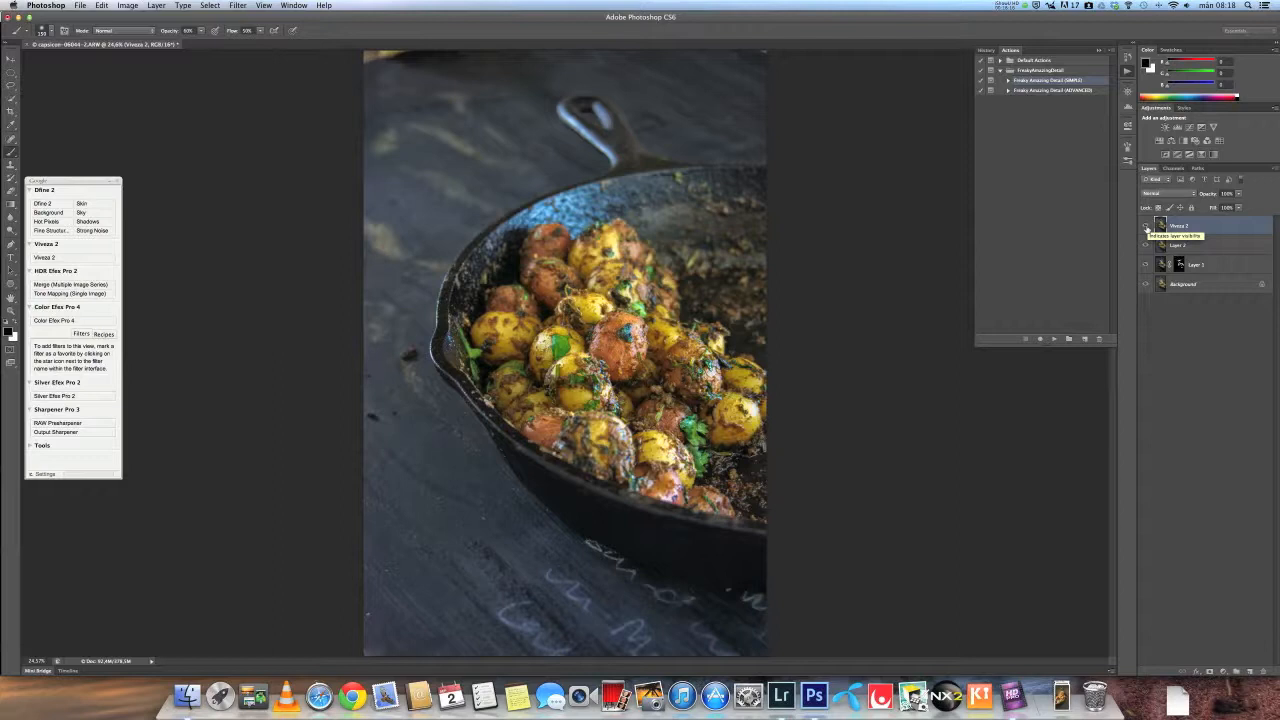
- Compare the Viveza 2 layer with the layers below by toggling its visibility and trying its opacity
click(1146, 228)
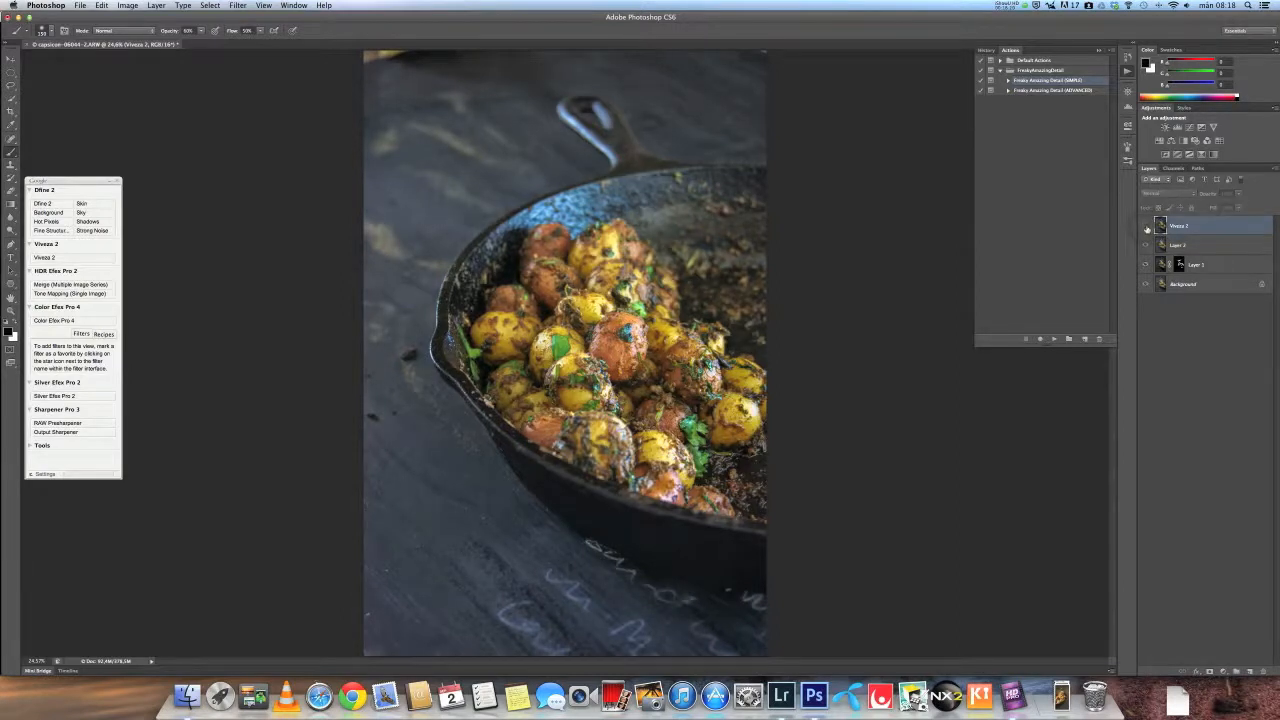
click(1146, 228)
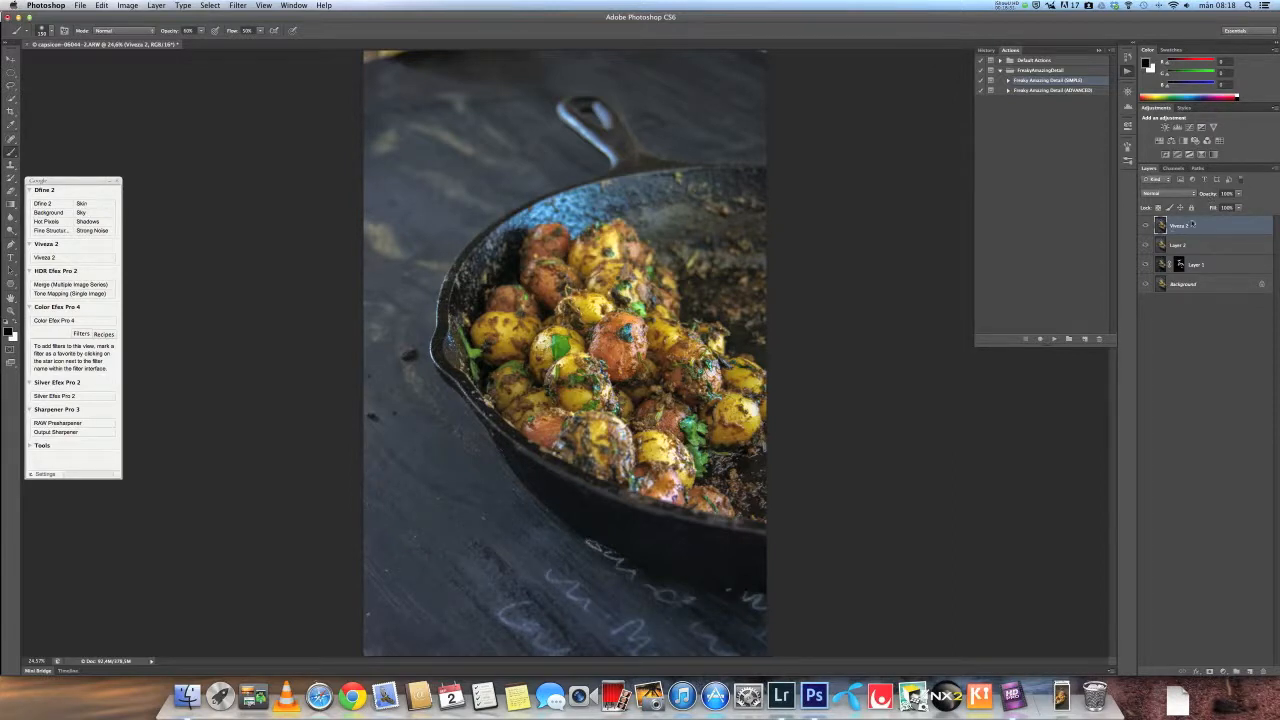
drag(1212, 197, 1193, 197)
drag(1206, 198, 1244, 197)
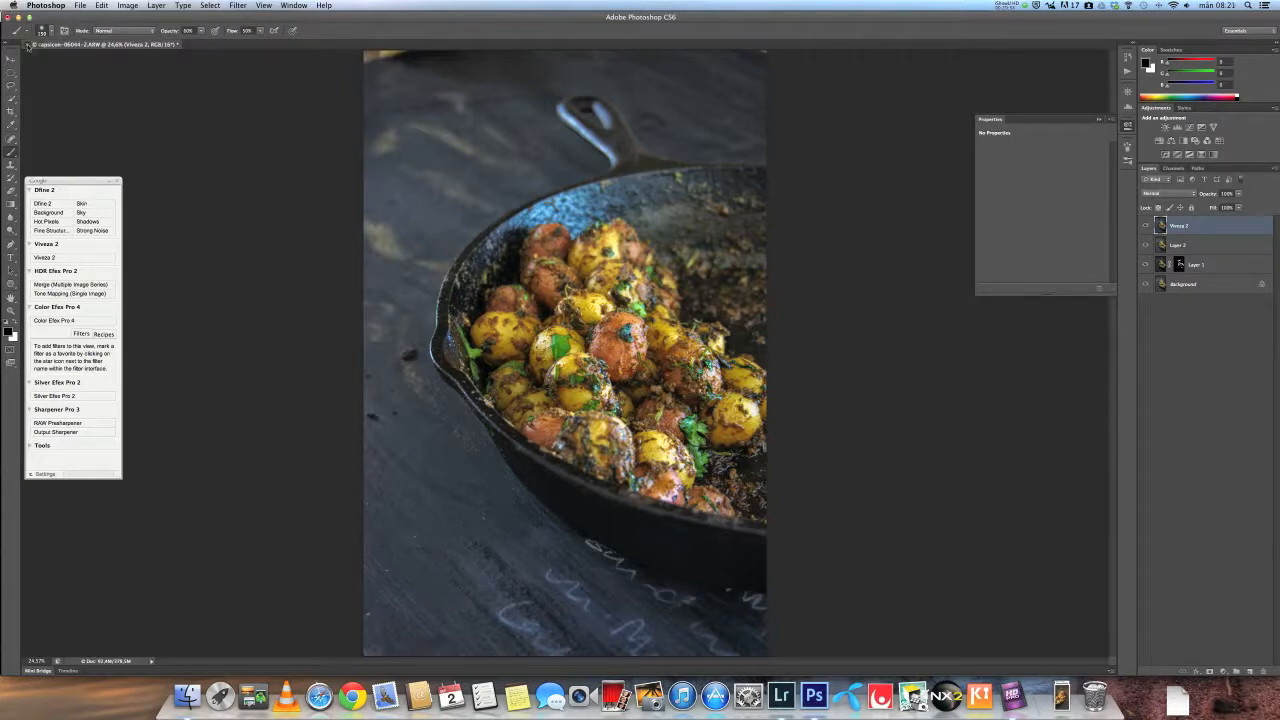
- Save the document and switch back to Lightroom
key(super+s)
click(720, 225)
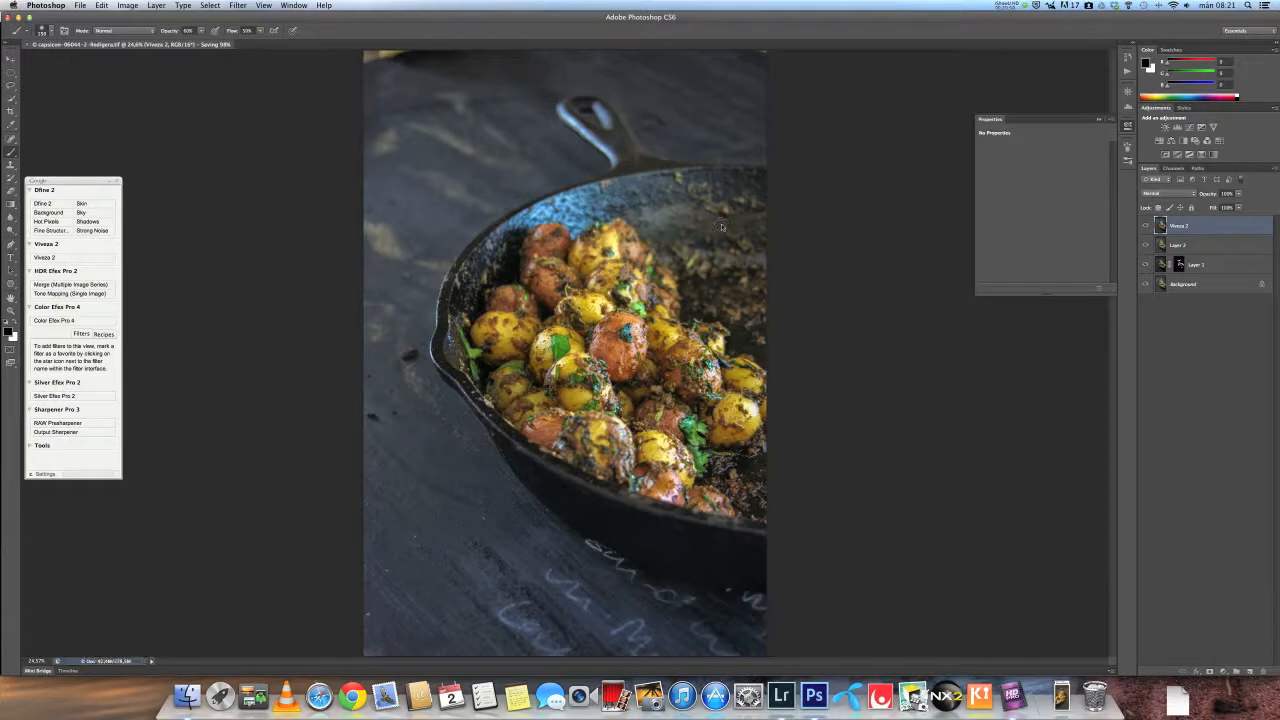
key(super+Tab)
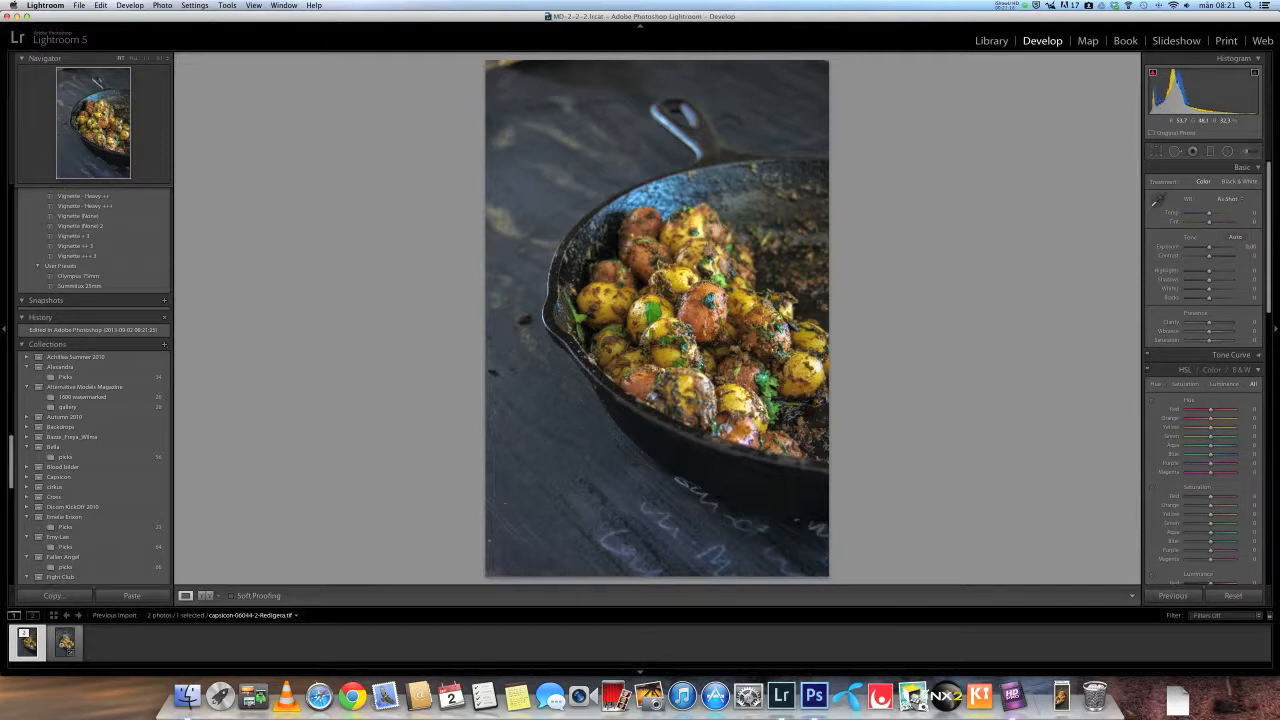
- Compare the edited TIF with the original ARW by switching between their thumbnails in the filmstrip
click(65, 644)
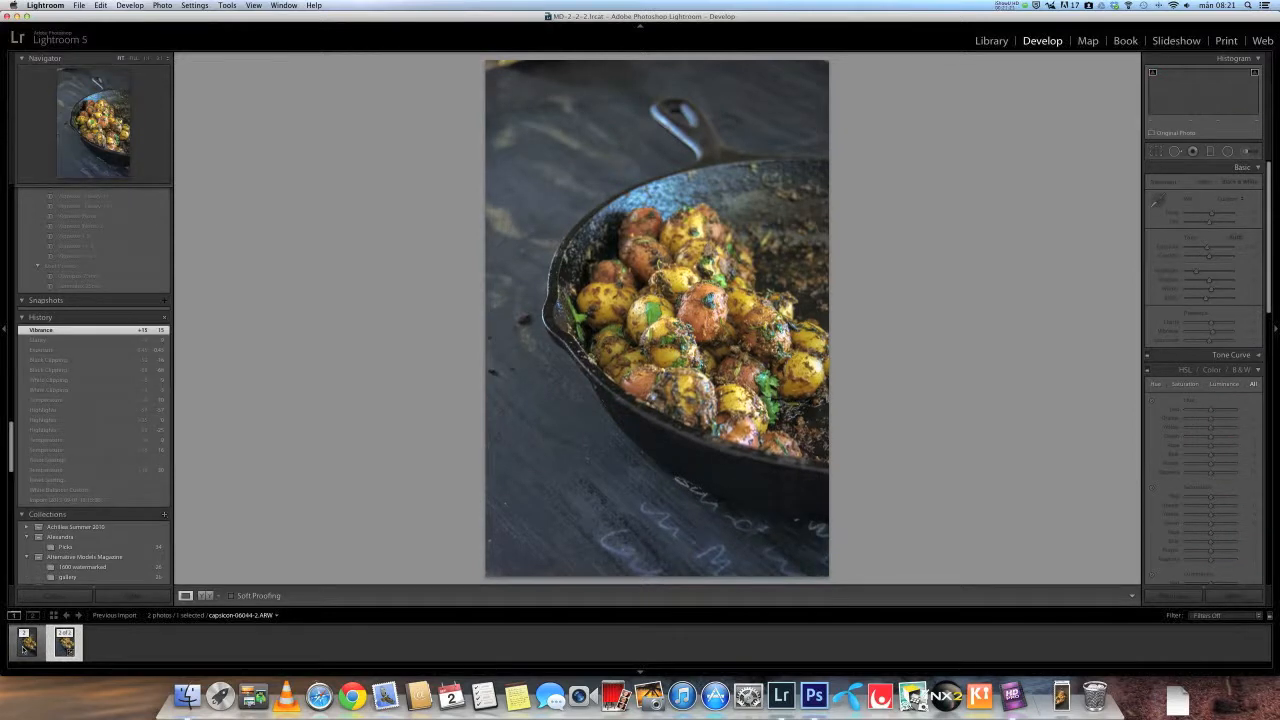
click(24, 647)
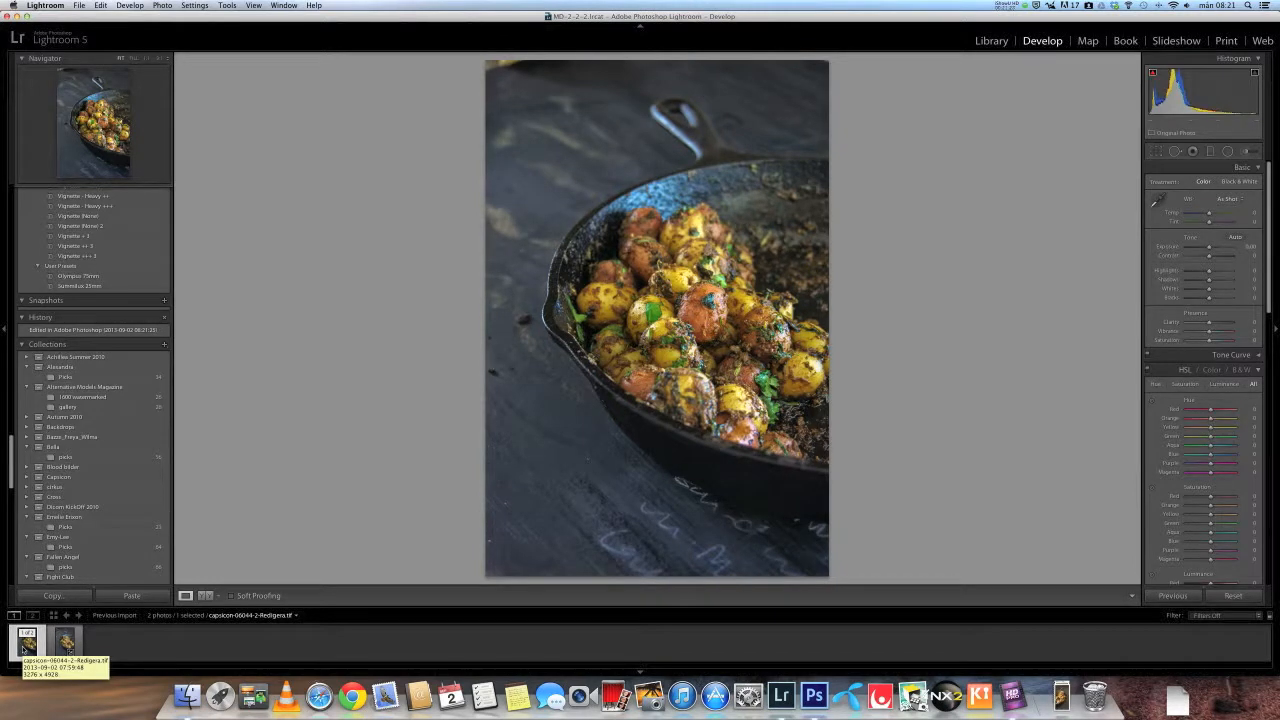
click(65, 643)
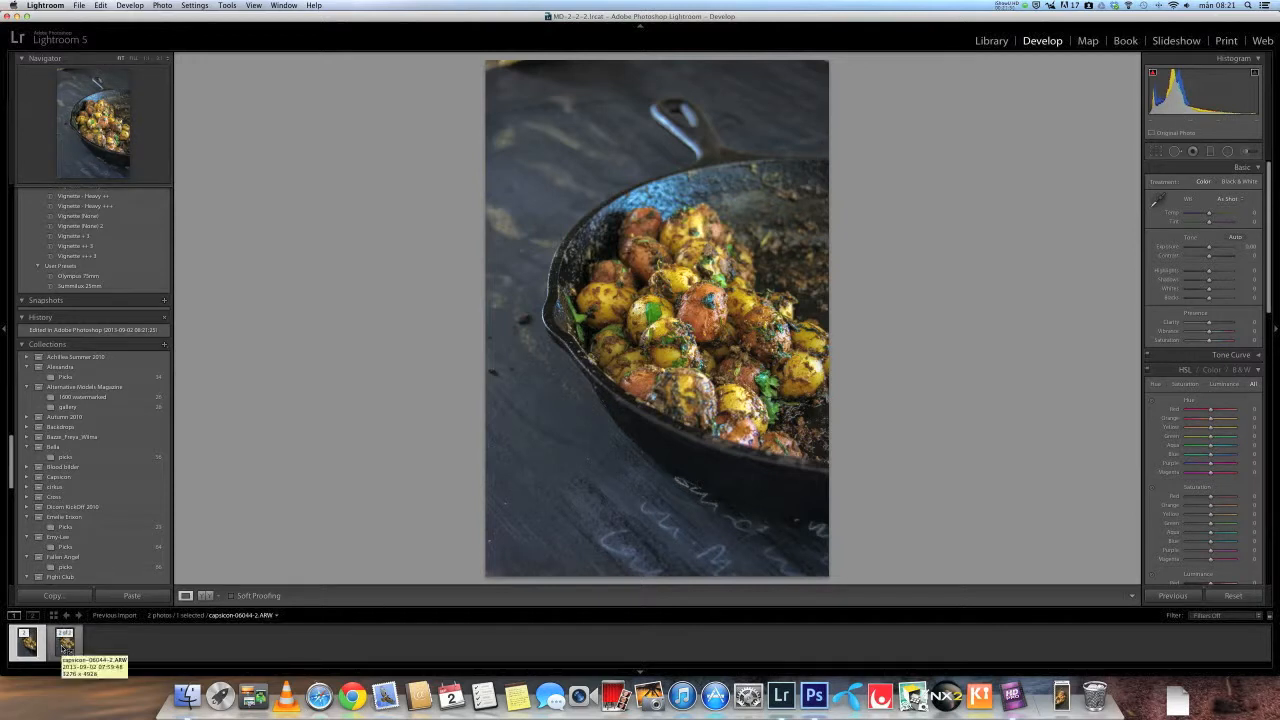
click(65, 643)
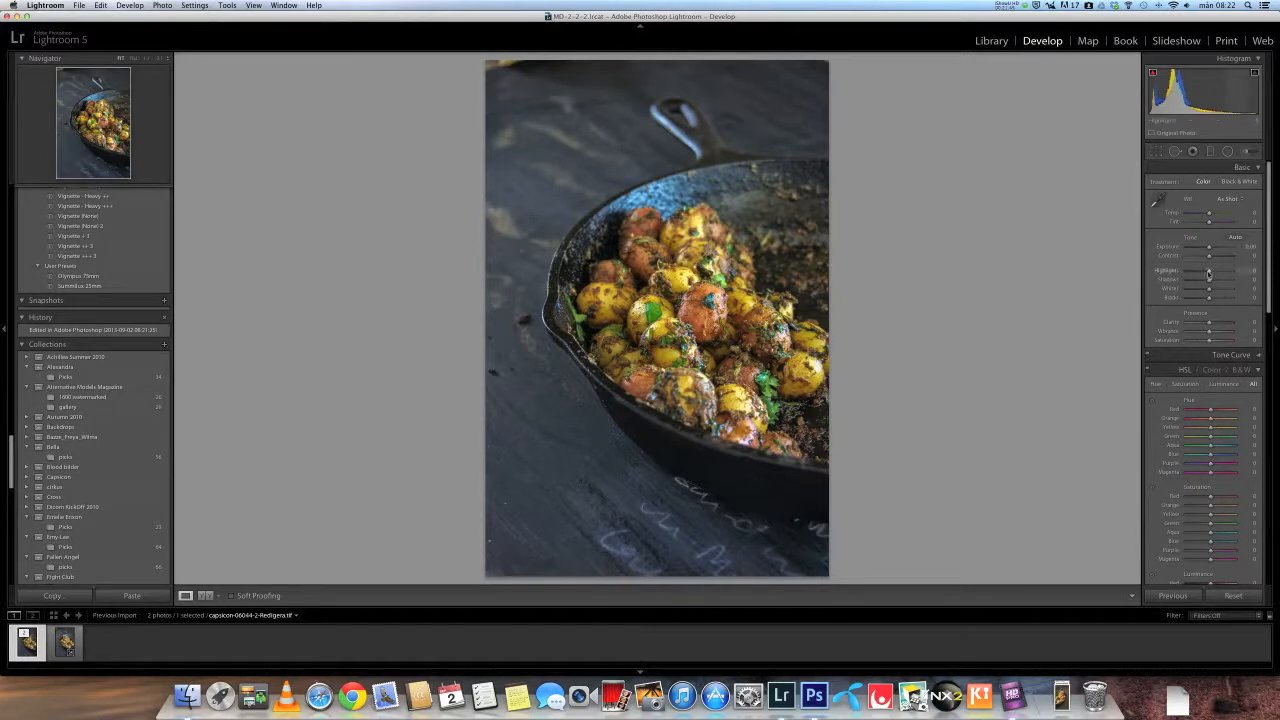
- On the edited TIF, set Highlights to -64, Temp to +3 and Contrast to +12, then zoom in to check
drag(1202, 272, 1193, 273)
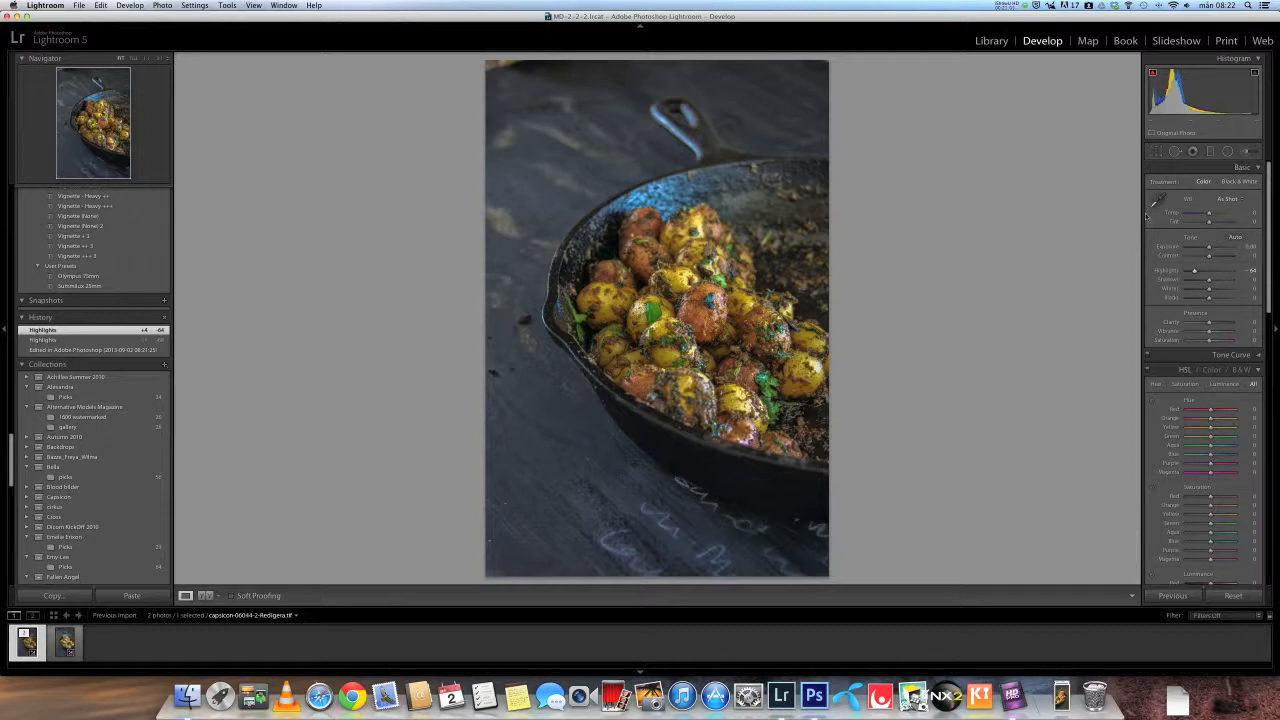
drag(1210, 217, 1211, 217)
drag(1210, 257, 1214, 258)
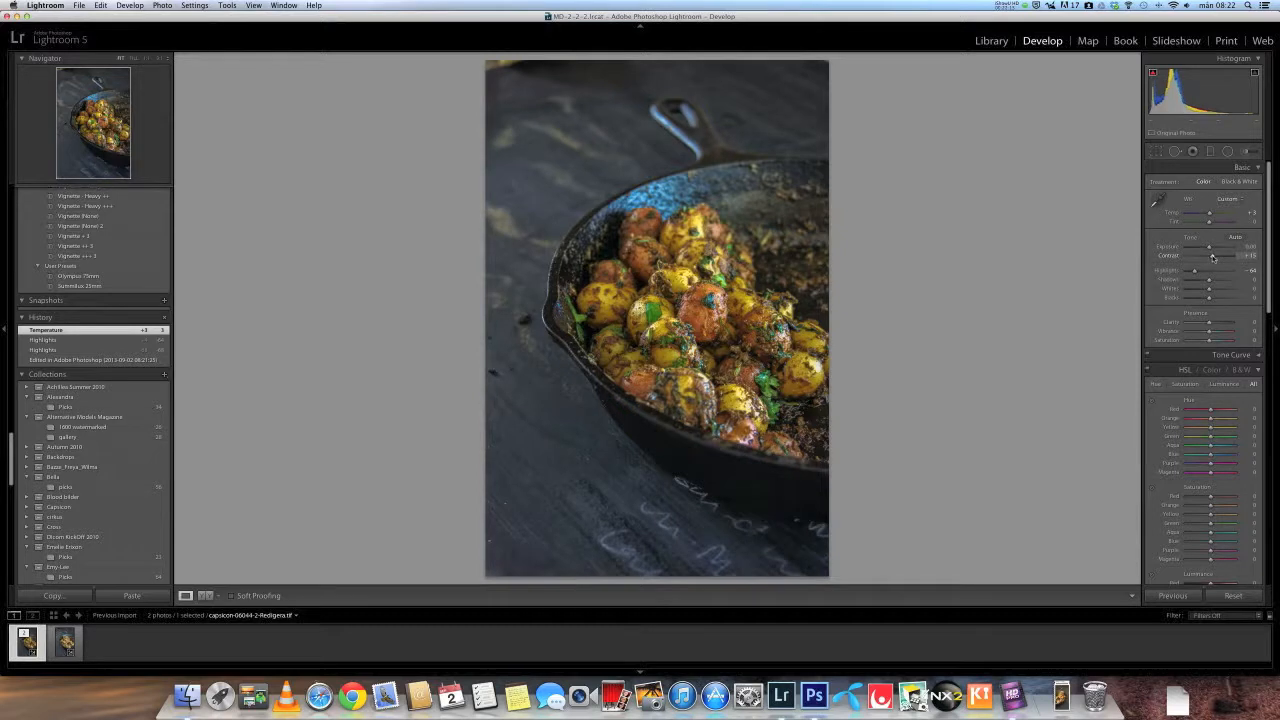
drag(1213, 257, 1211, 257)
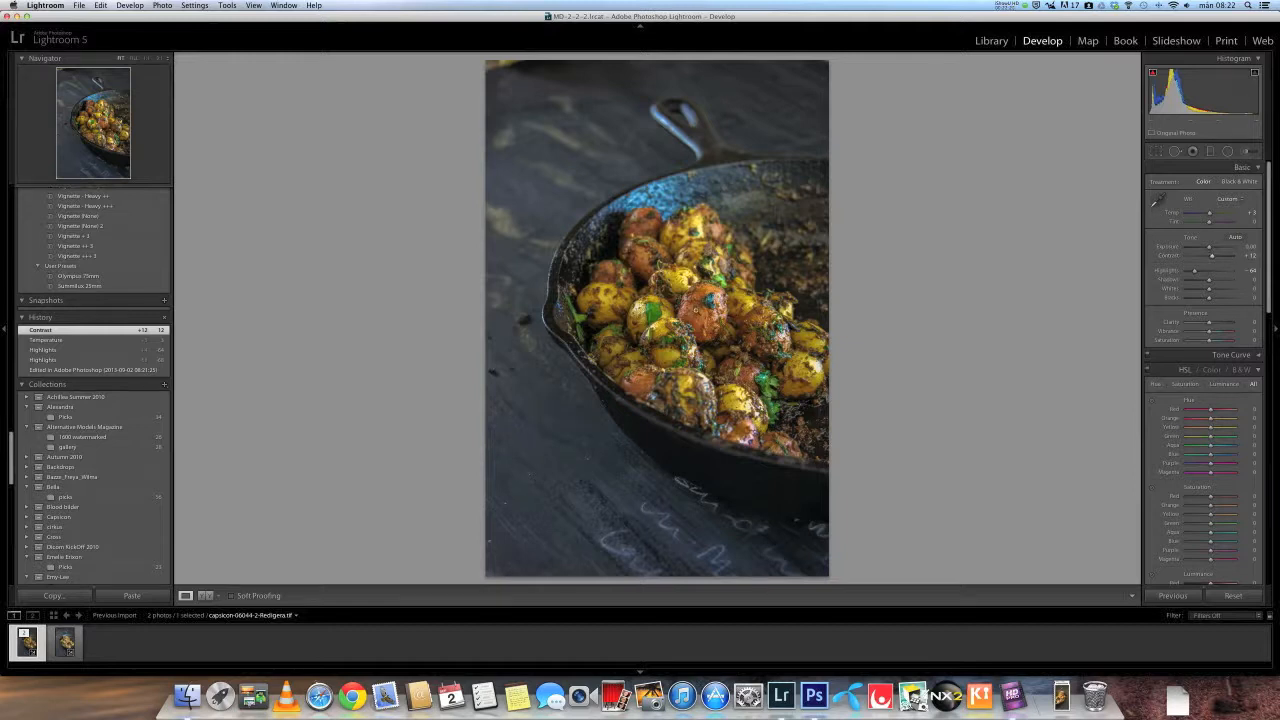
click(695, 310)
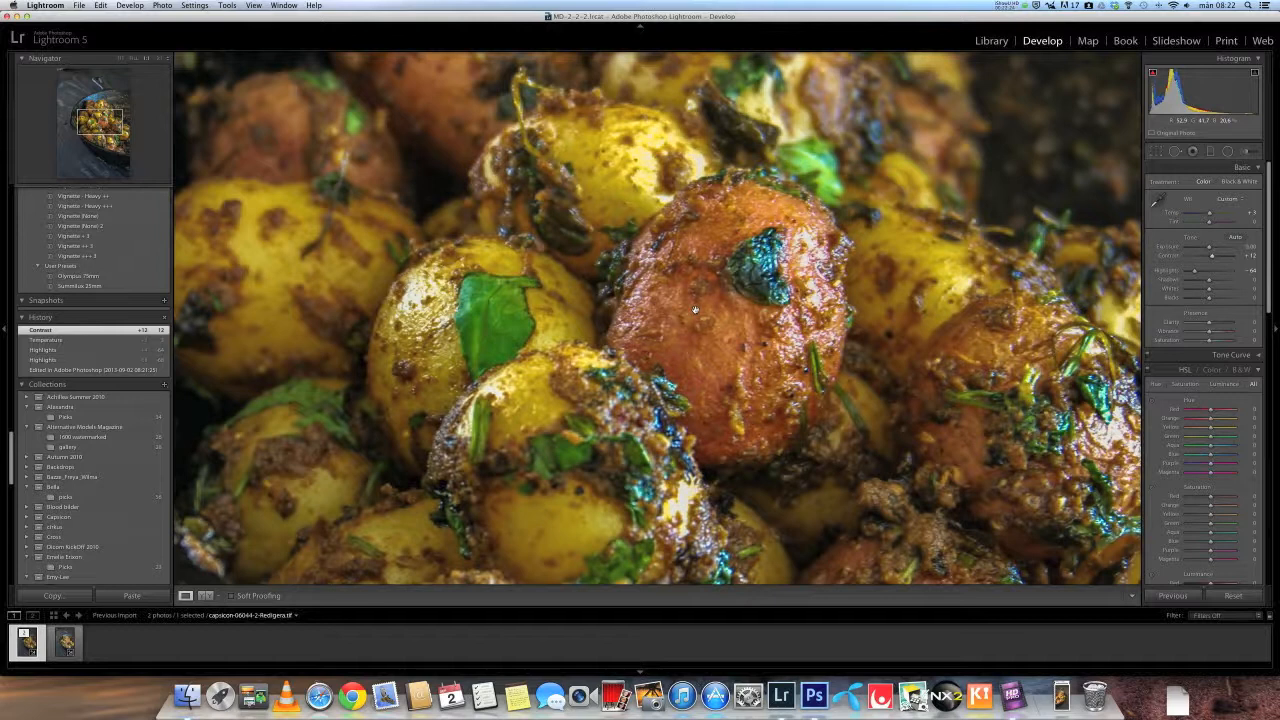
click(730, 339)
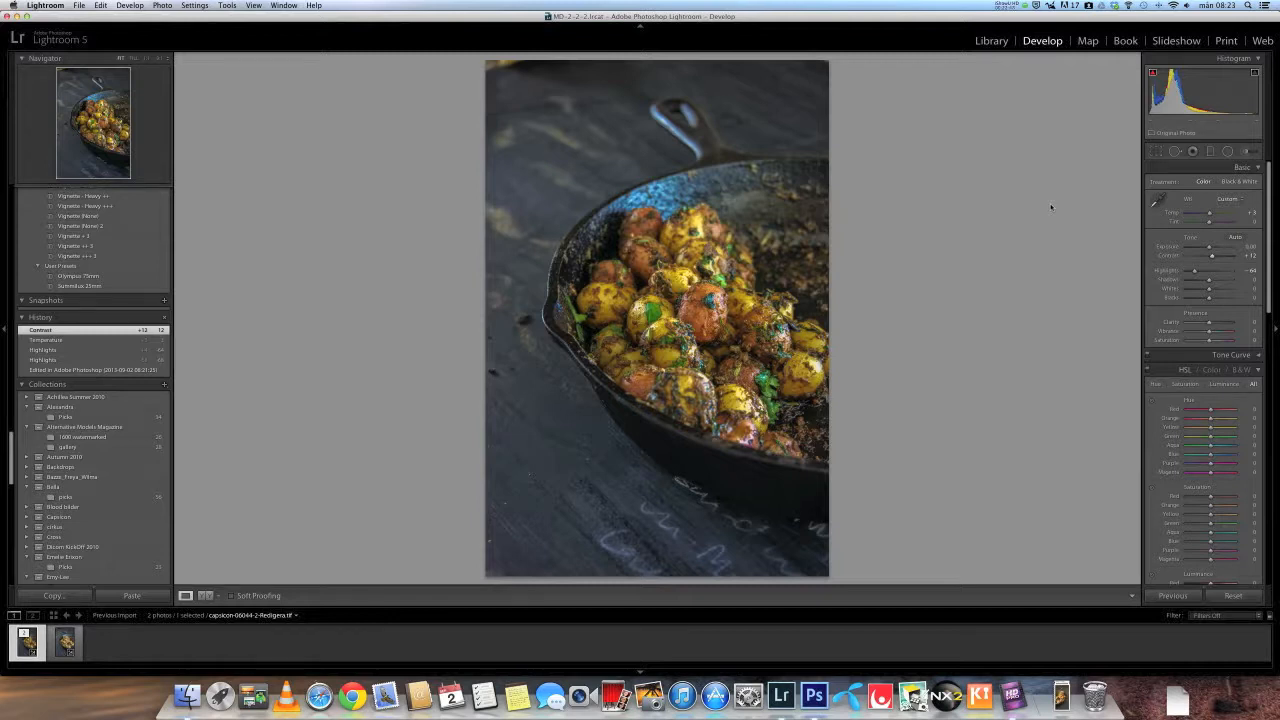
- Draw a radial filter around the potatoes in the skillet, then reposition, rotate and resize it
click(1227, 153)
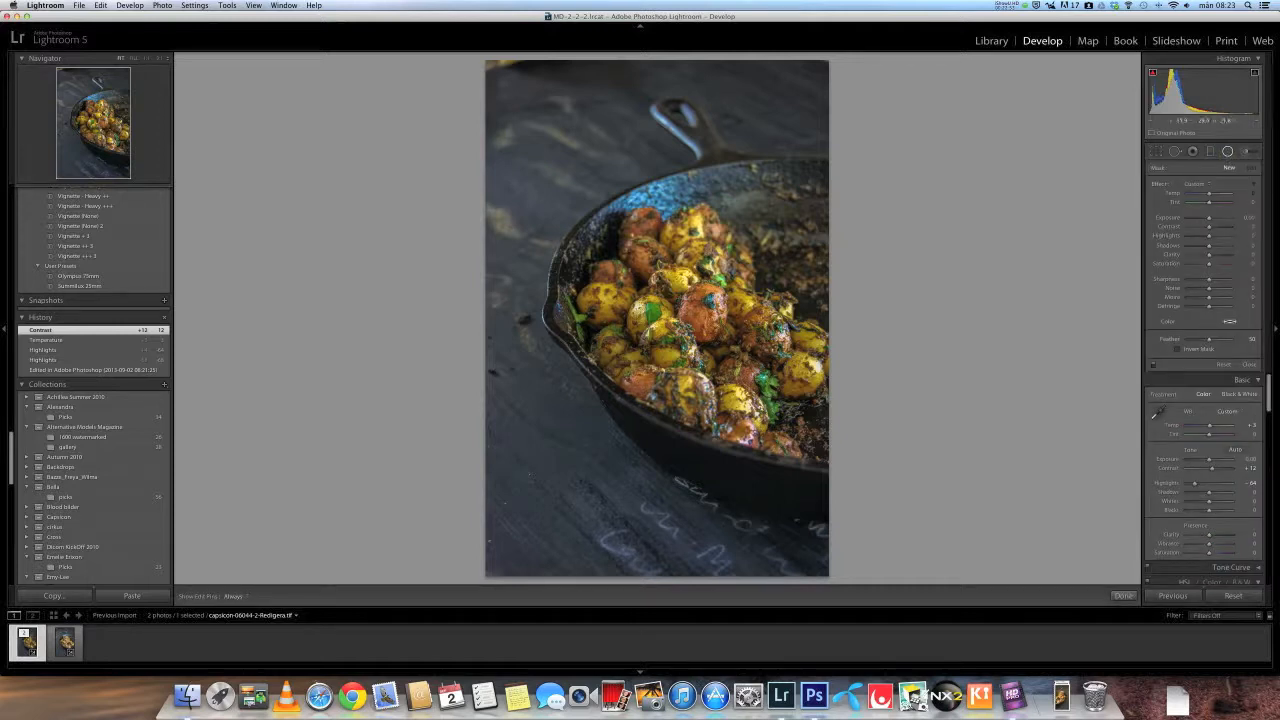
mouse_move(654, 278)
mouse_down()
mouse_move(763, 372)
mouse_move(780, 446)
mouse_up()
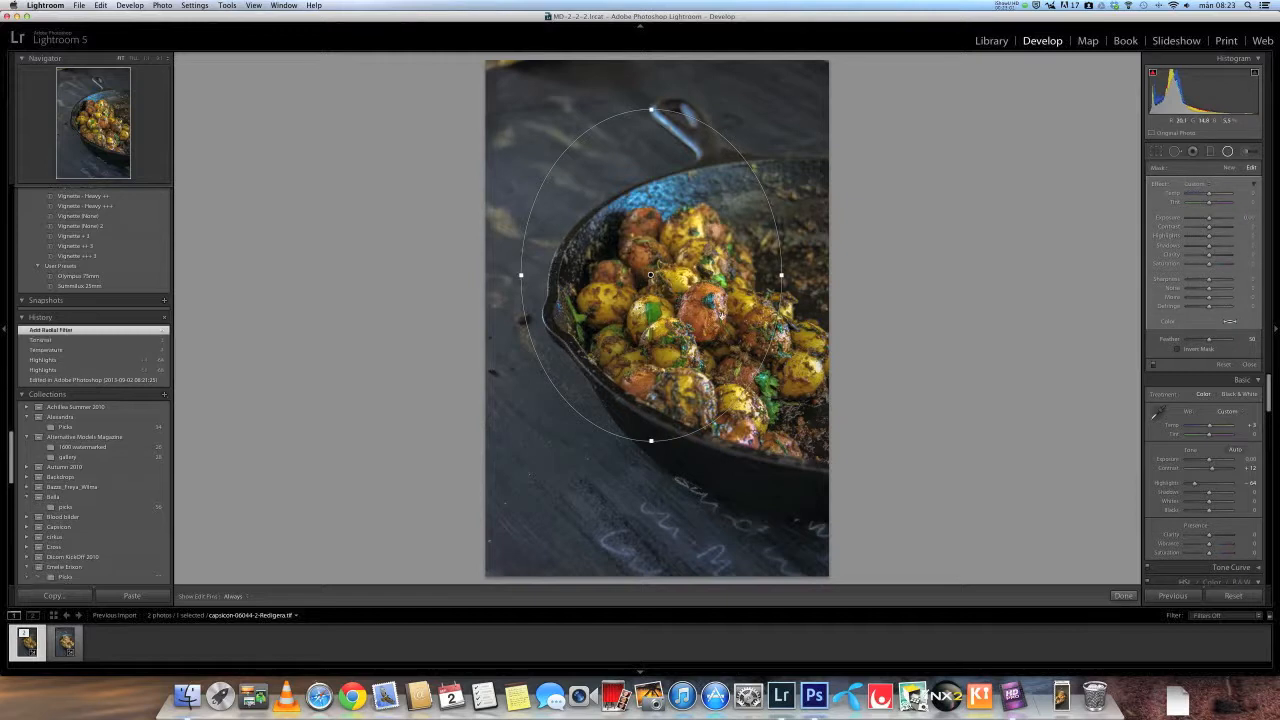
drag(652, 274, 720, 313)
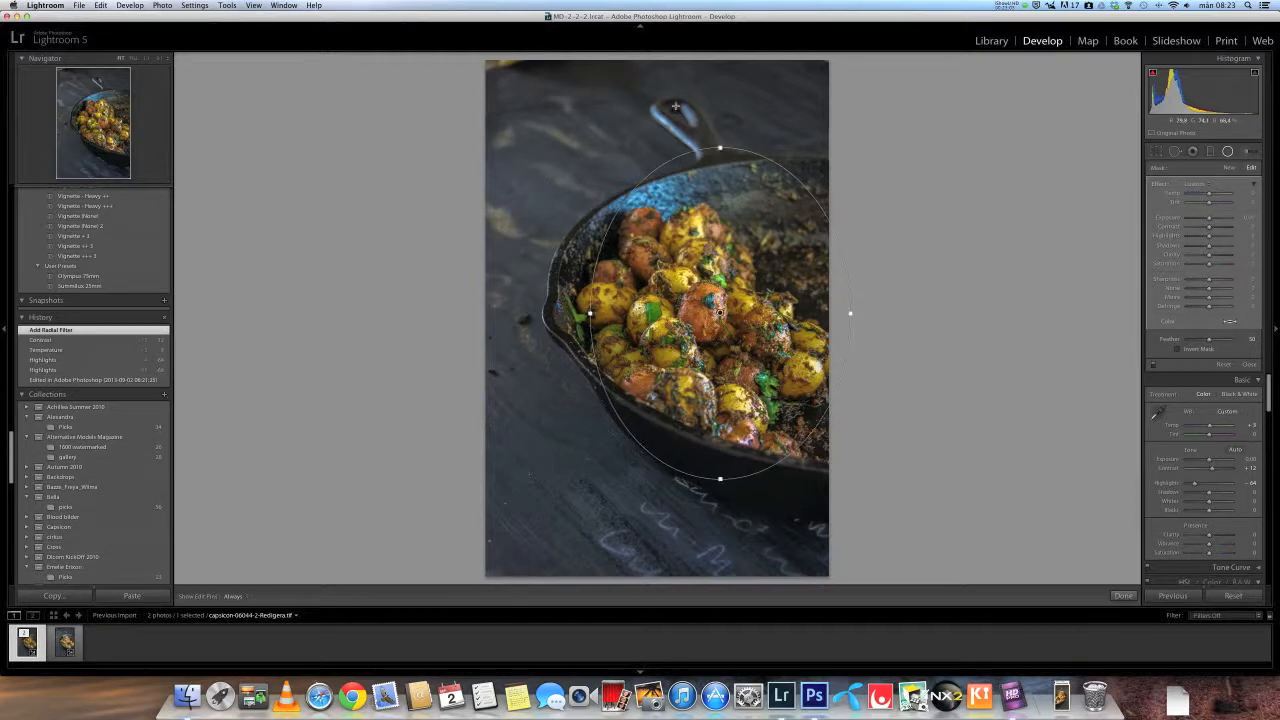
drag(697, 142, 555, 176)
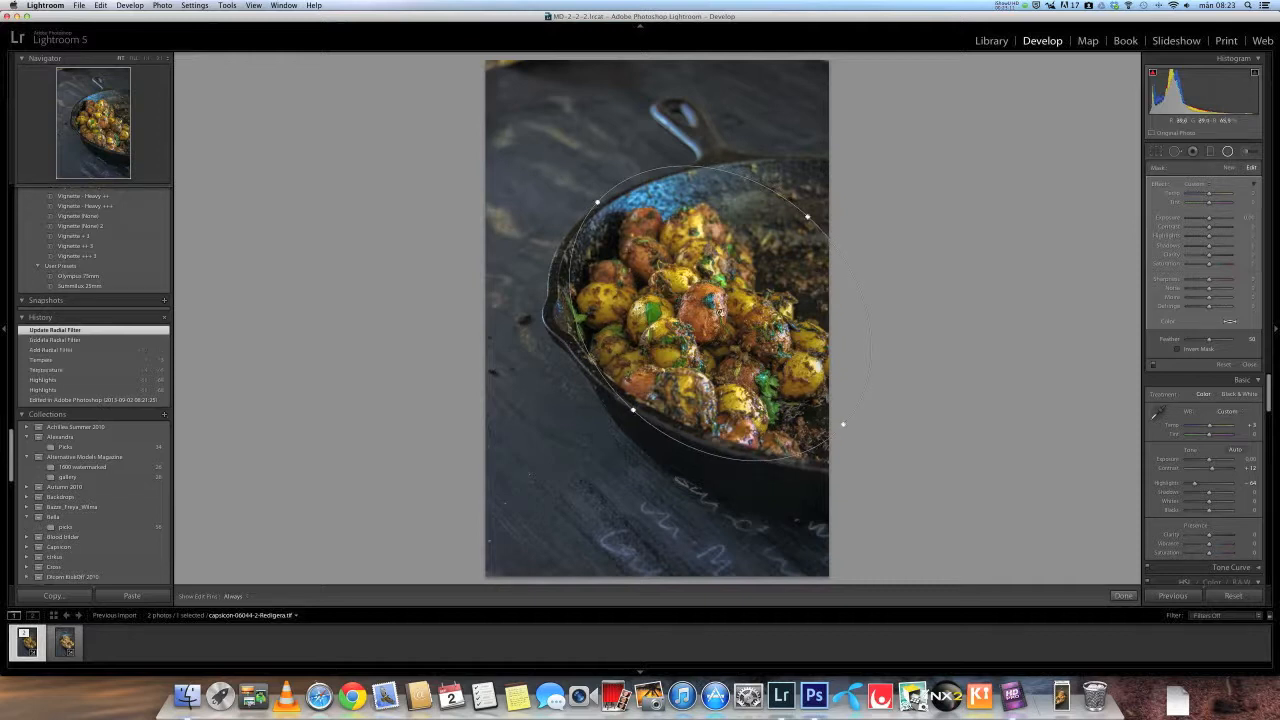
drag(632, 412, 620, 420)
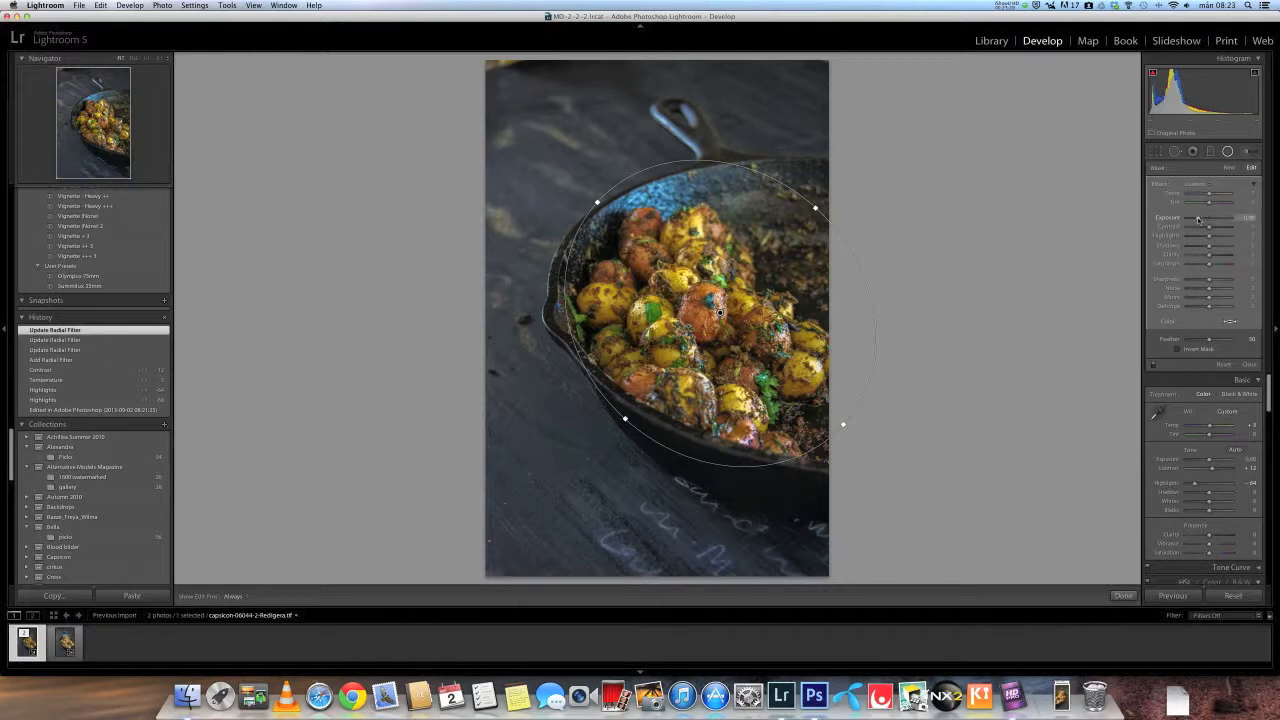
- Set the radial filter's Exposure to 0.50
click(1198, 218)
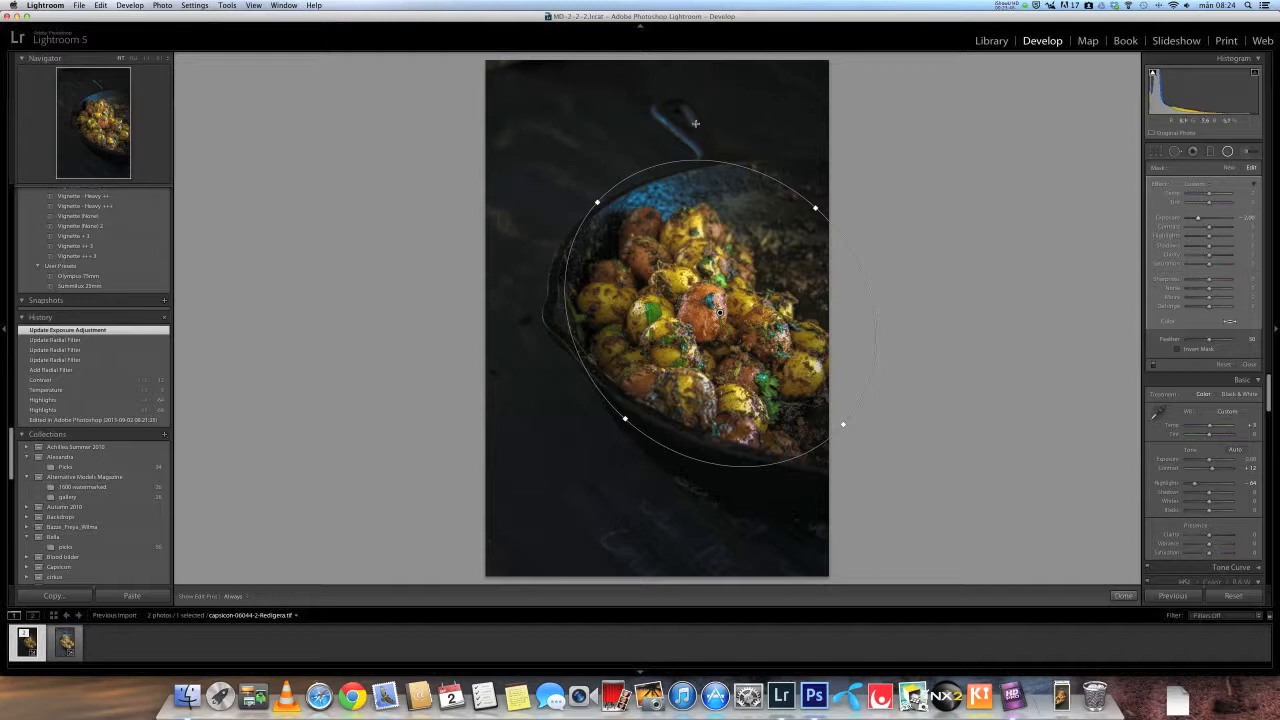
drag(1199, 218, 1205, 218)
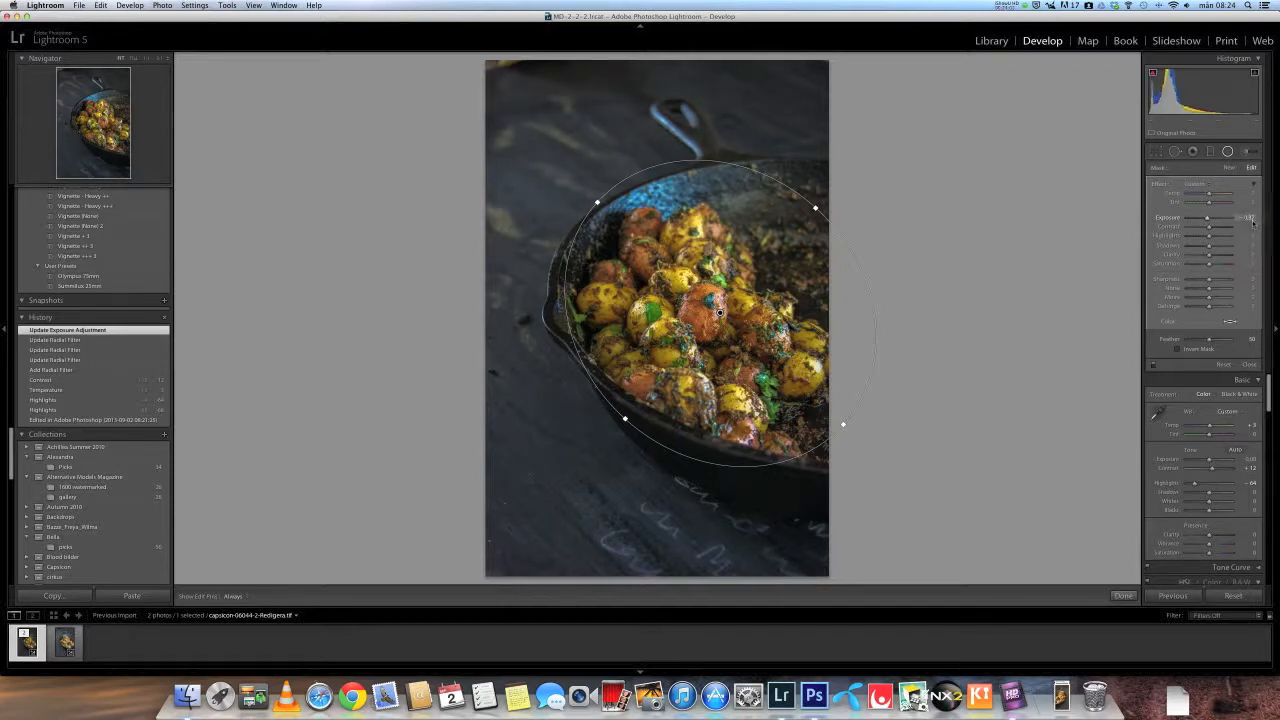
click(1248, 217)
click(1252, 218)
drag(1247, 218, 1258, 219)
text(50)
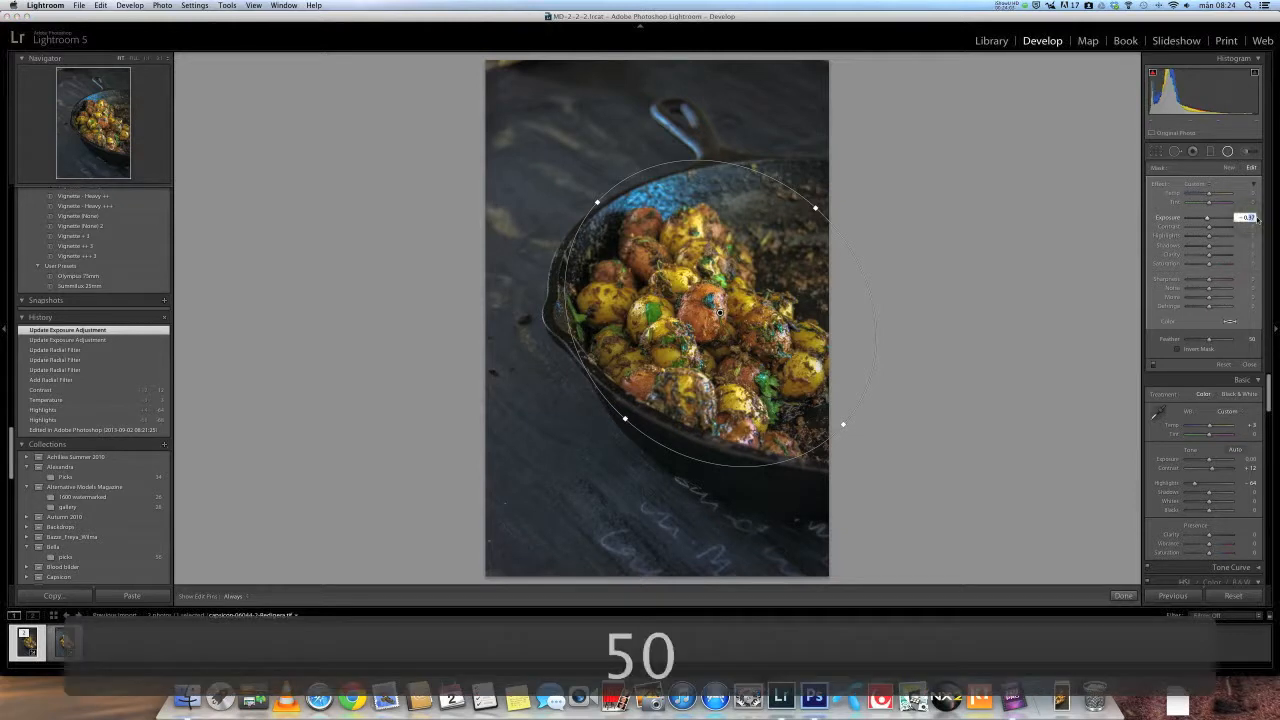
key(Return)
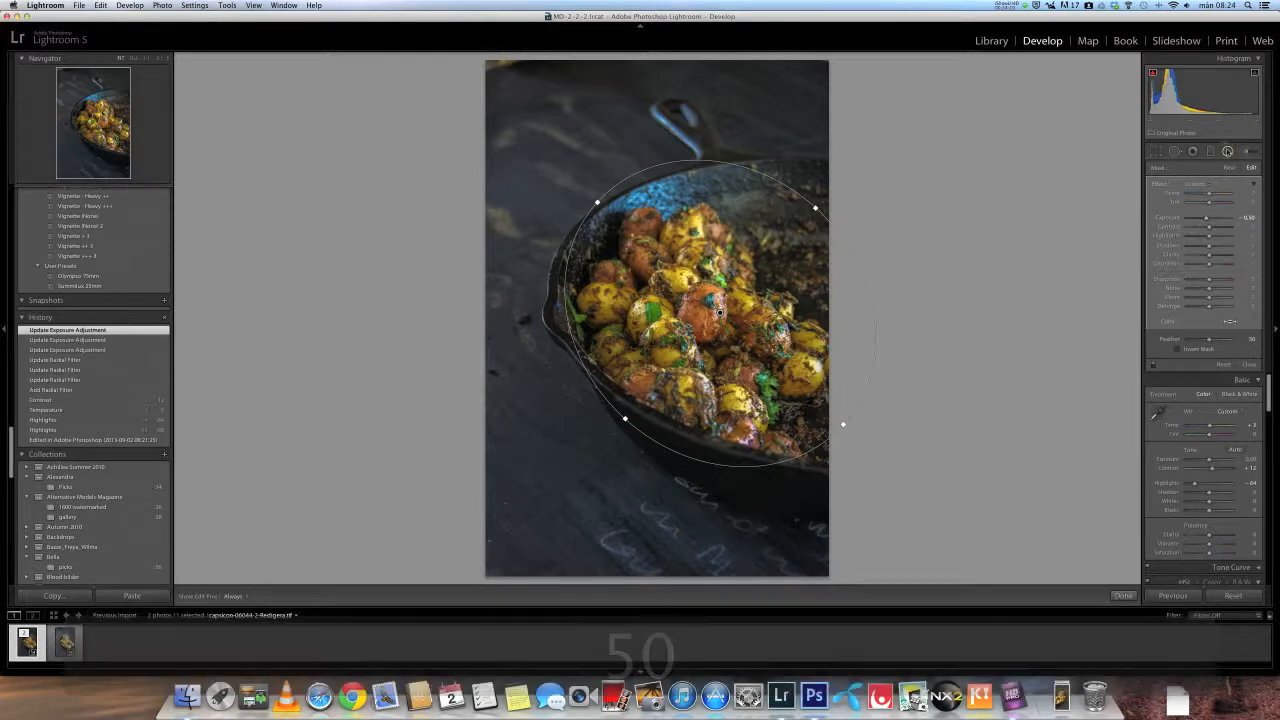
- Close the radial filter and export the photo to the hard drive
click(1228, 152)
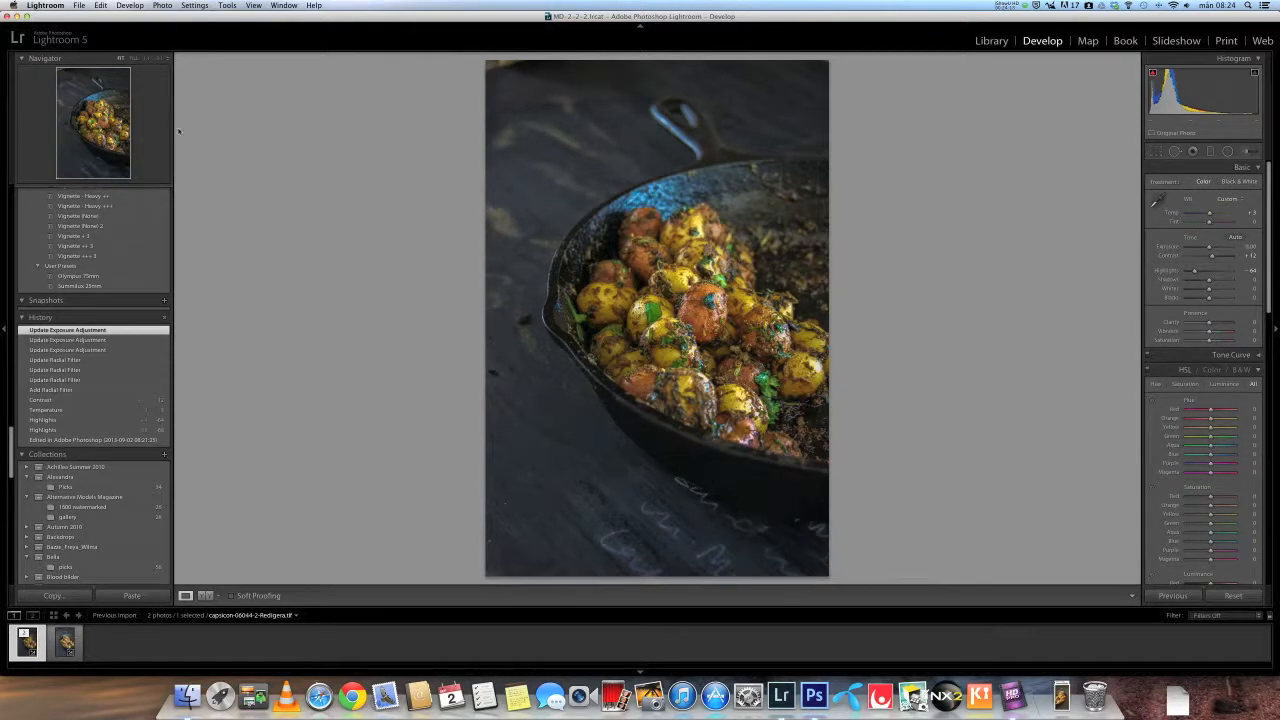
click(78, 6)
click(92, 118)
click(934, 422)
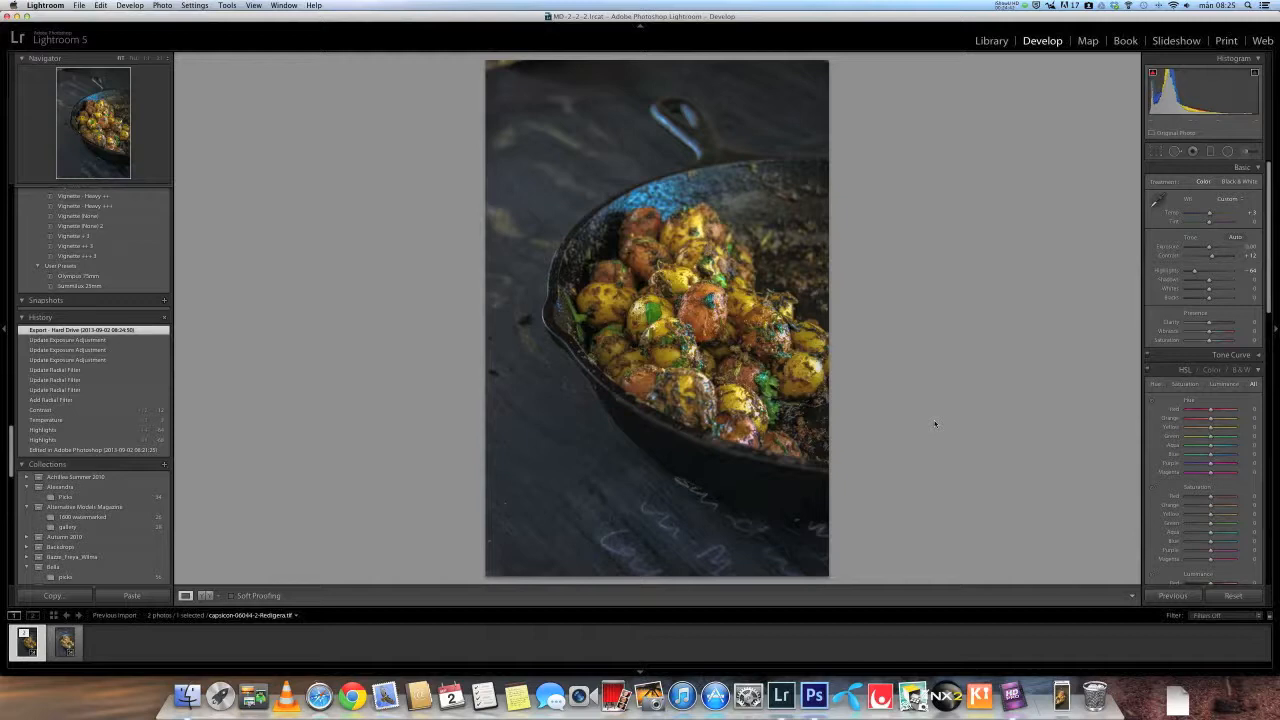
click(1004, 6)
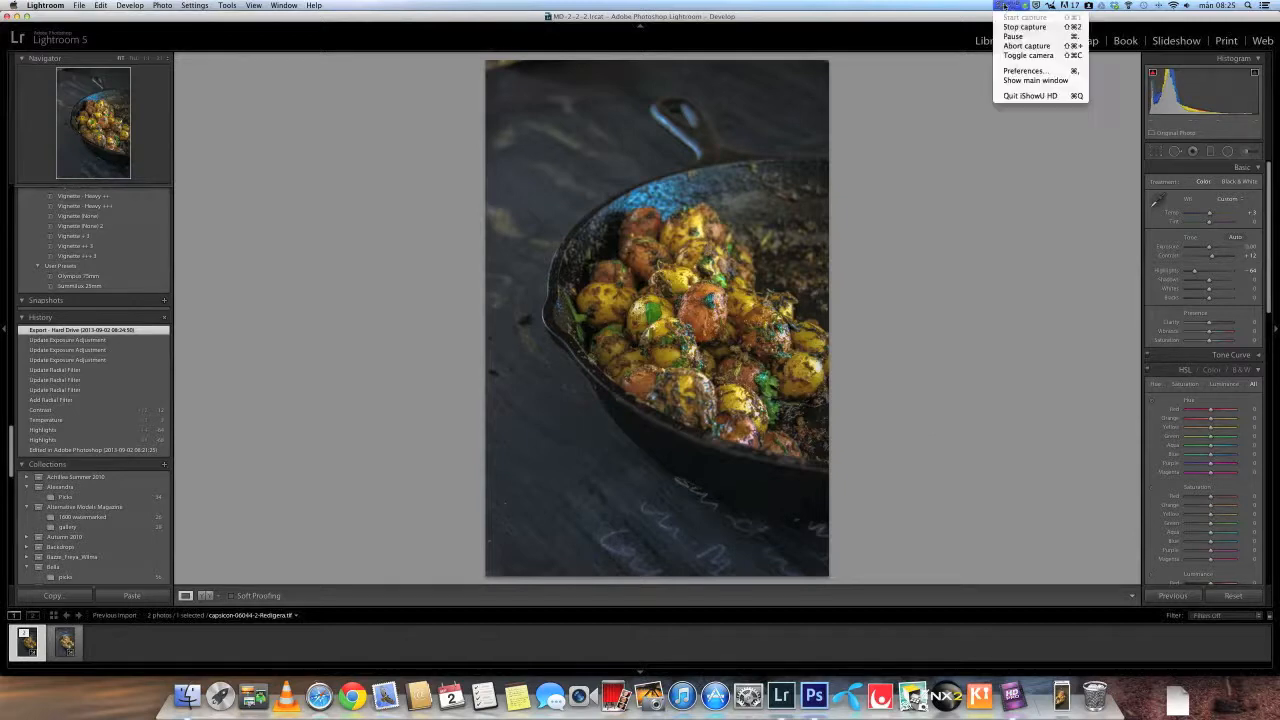